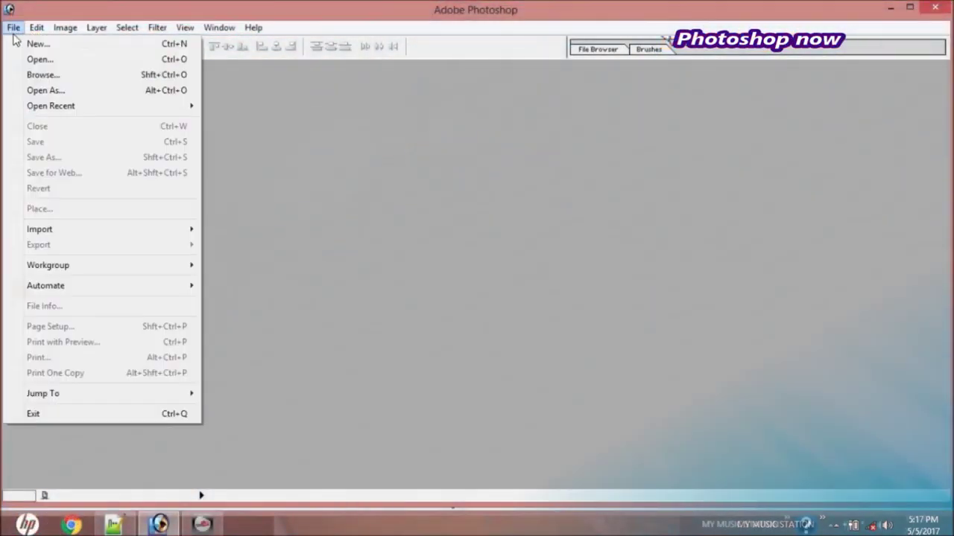
Step: Open the portrait 1N FFFCcopy.JPG and the blossom image 1969650GFFG22.jpg, then maximize the portrait
click(41, 59)
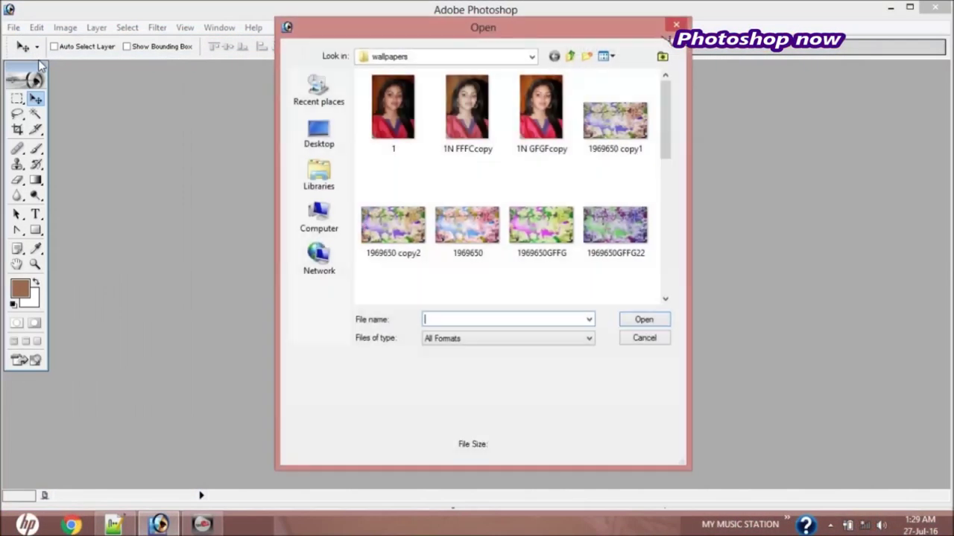
click(467, 120)
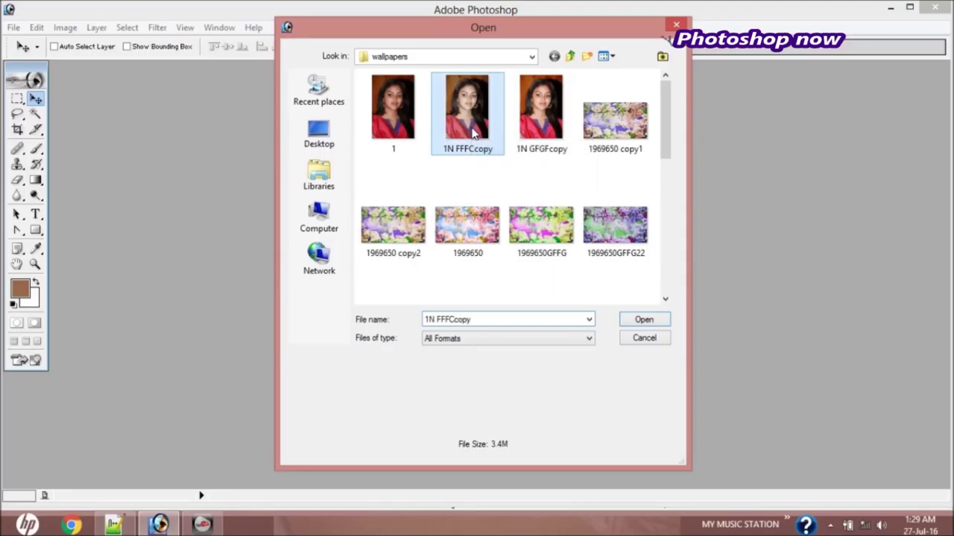
double_click(482, 137)
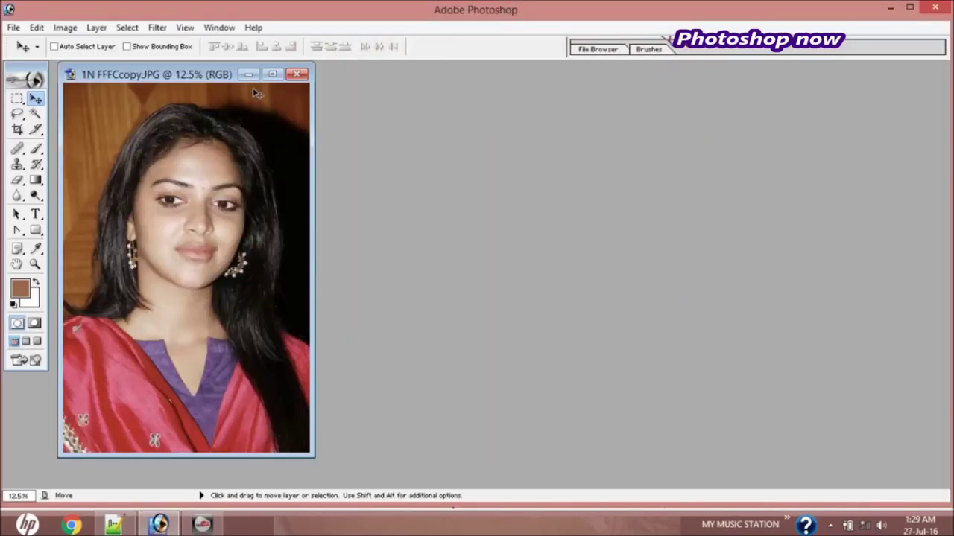
click(14, 27)
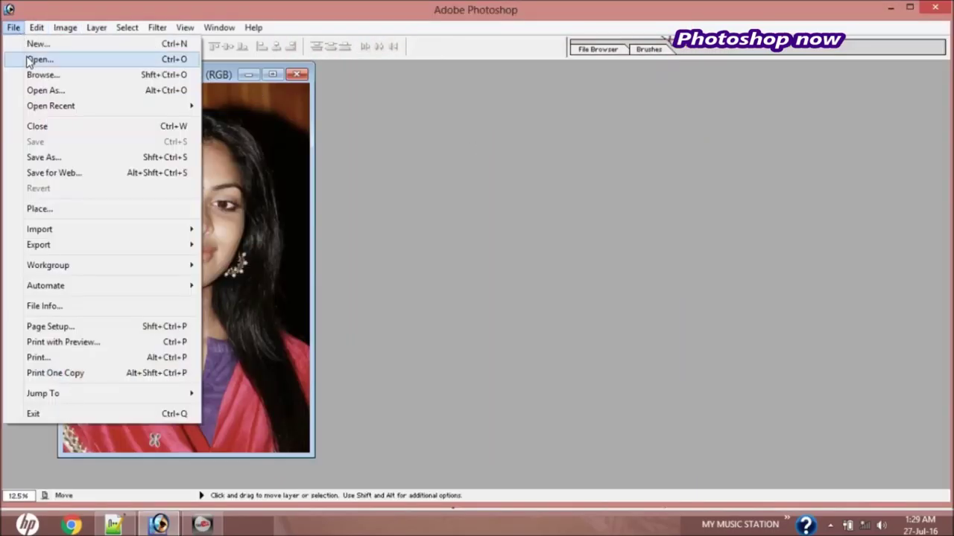
click(30, 60)
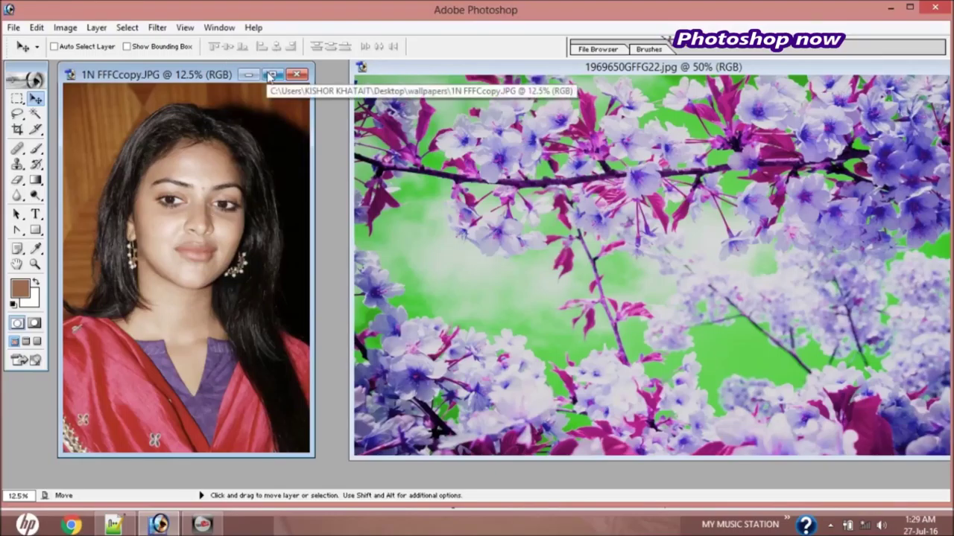
click(272, 74)
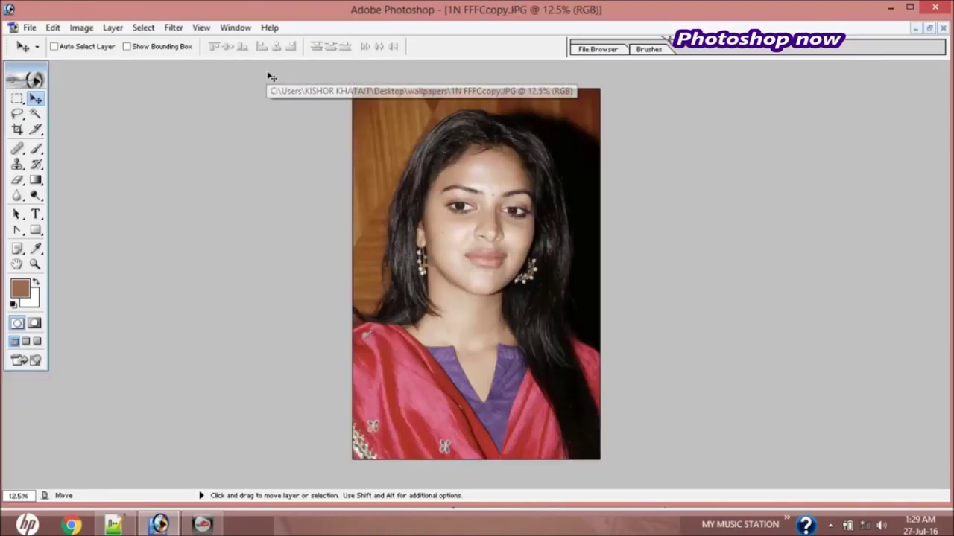
Step: Trace a closed lasso selection around the woman's hair and shoulders, excluding the wooden background
click(21, 118)
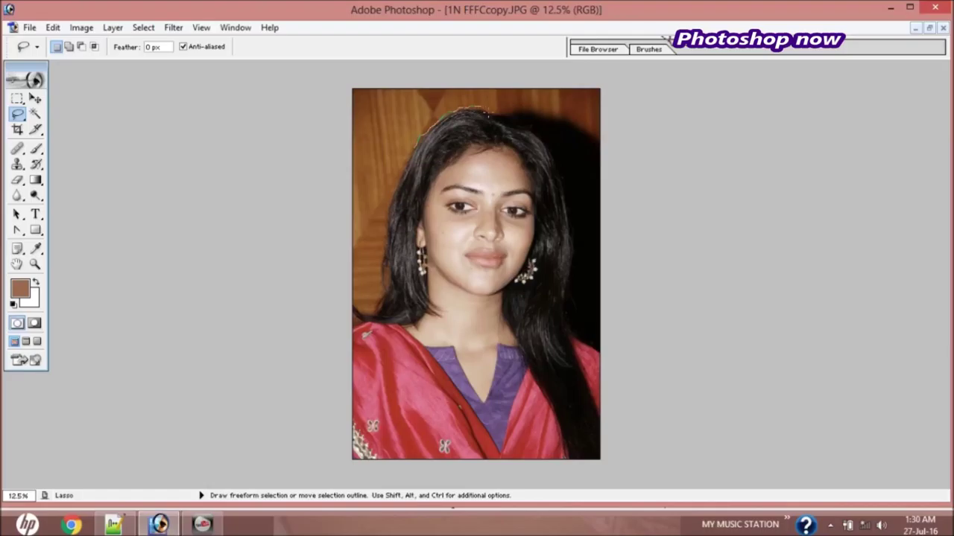
drag(505, 119, 522, 127)
drag(551, 149, 555, 164)
drag(568, 203, 571, 214)
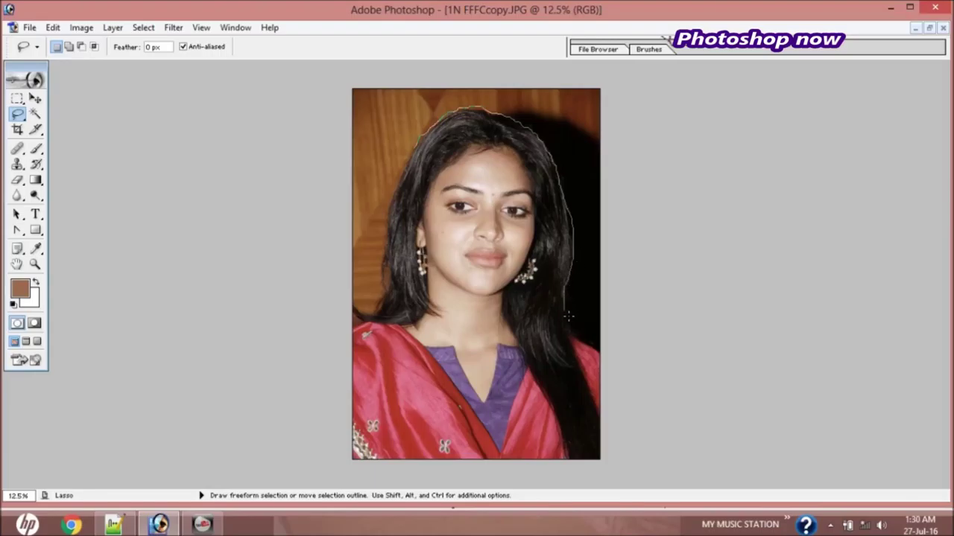
drag(573, 330, 596, 346)
drag(552, 466, 388, 468)
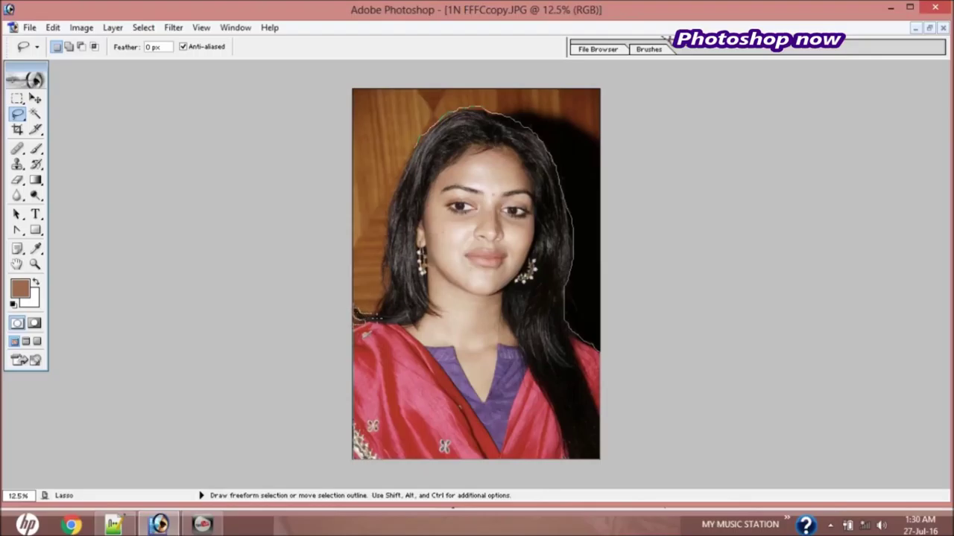
drag(386, 298, 389, 293)
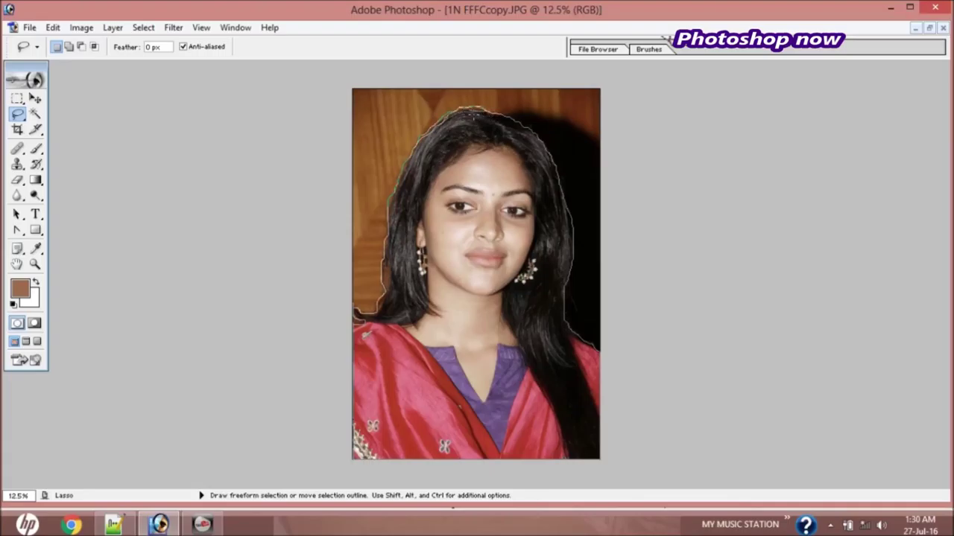
drag(447, 112, 456, 109)
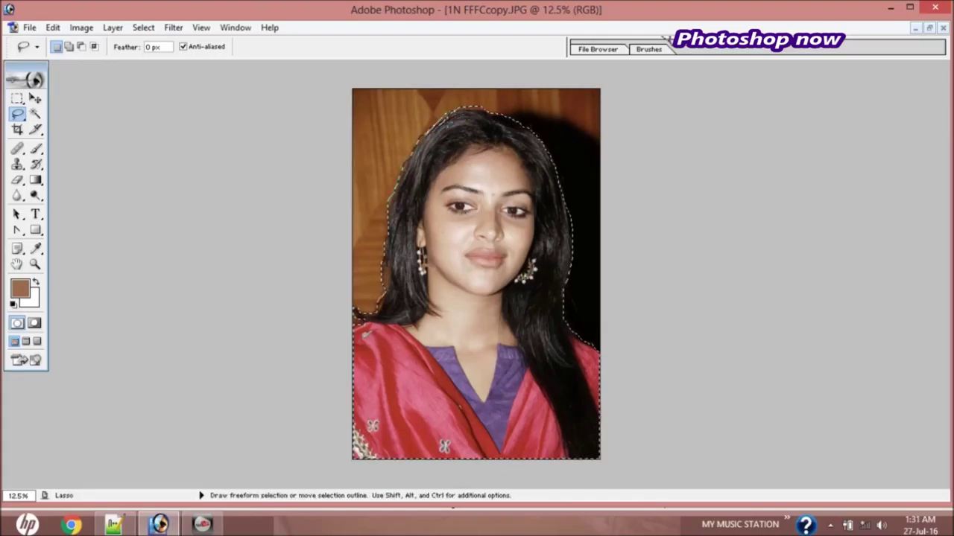
Step: Feather the woman's selection by 50 pixels
right_click(450, 234)
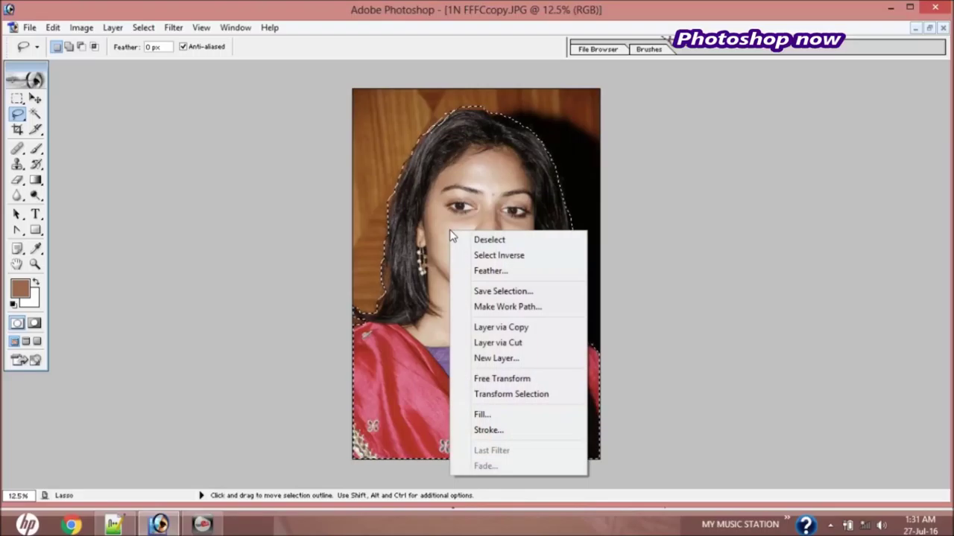
click(485, 272)
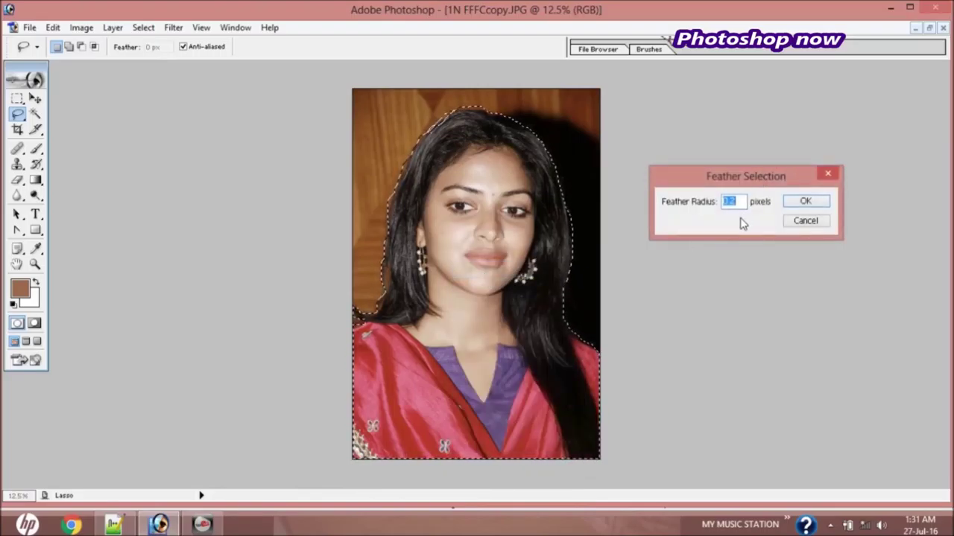
text(5)
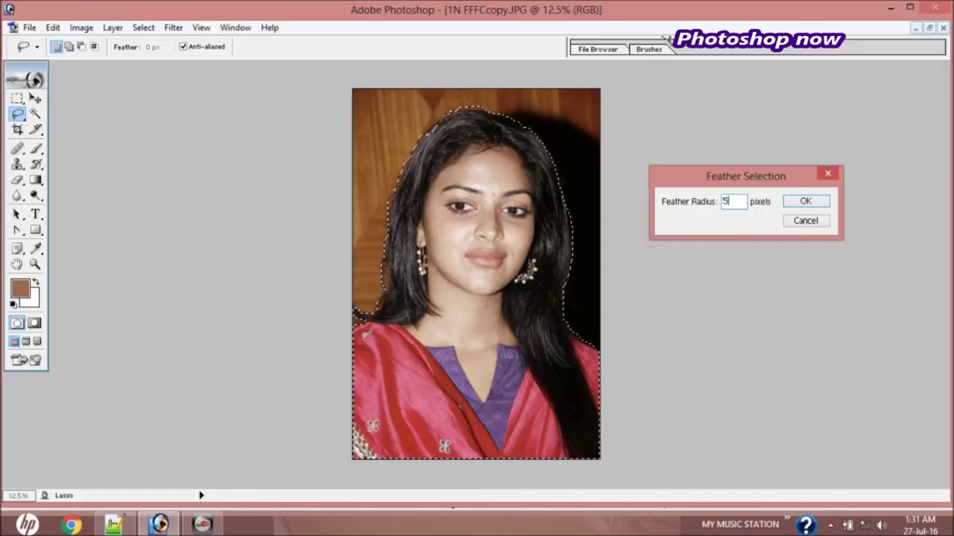
text(0)
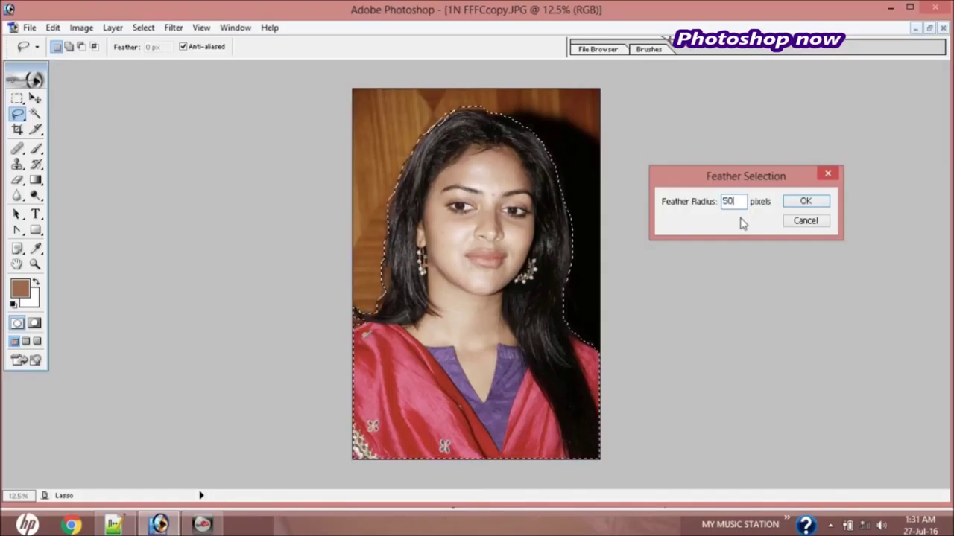
key(Return)
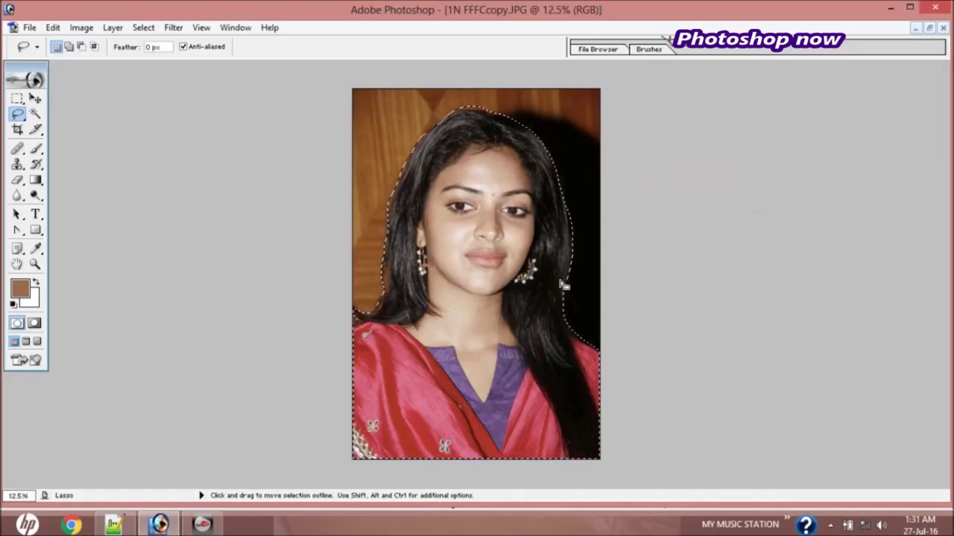
Step: Feather the selection again at 55 pixels and restore the portrait window beside the blossoms
right_click(509, 292)
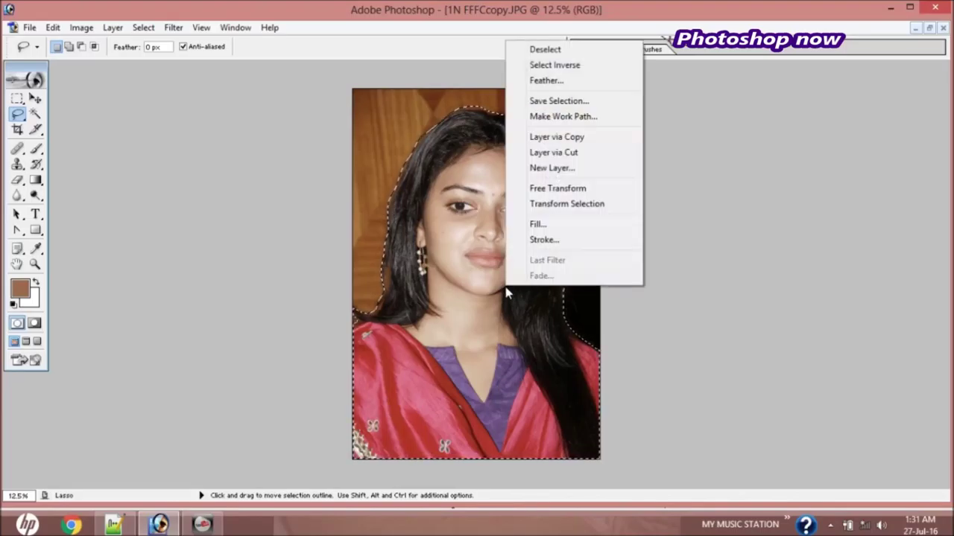
click(585, 80)
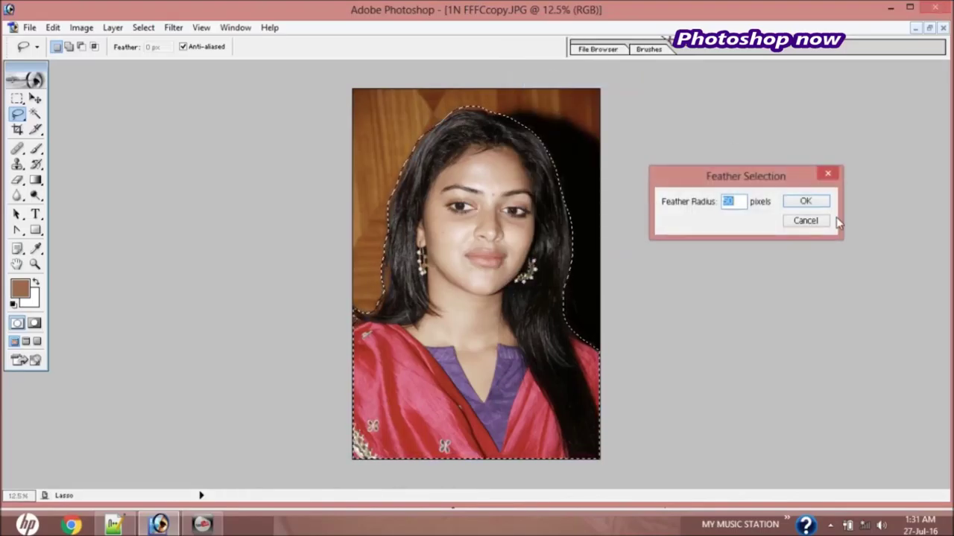
text(55)
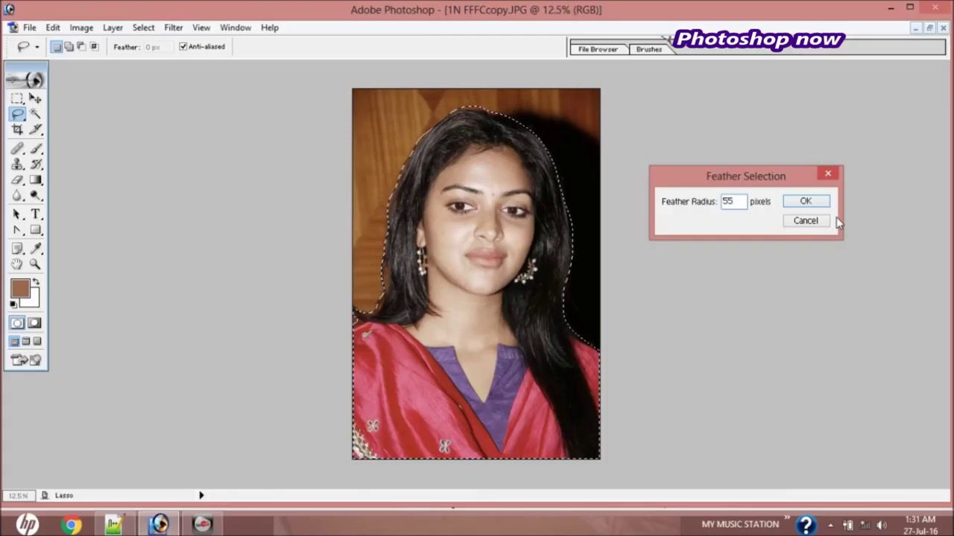
click(805, 201)
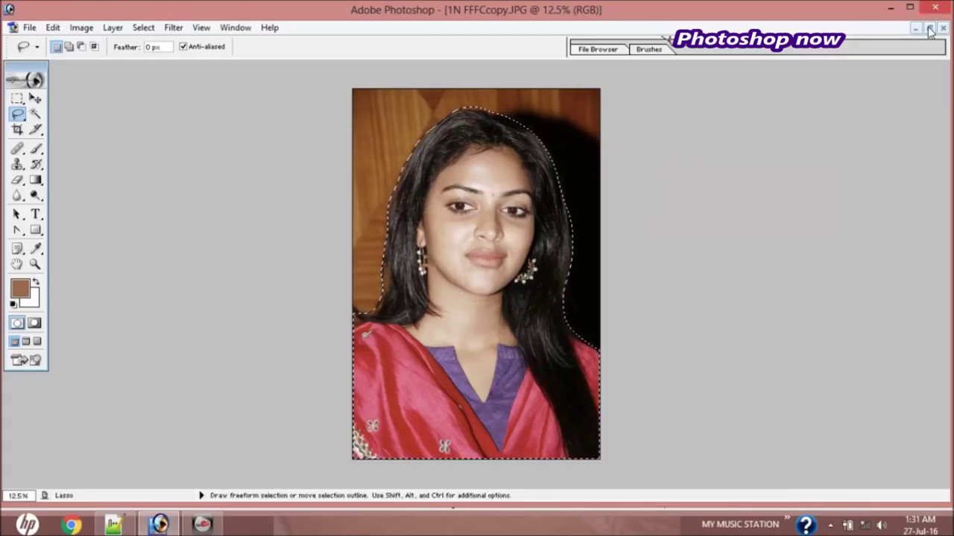
click(929, 27)
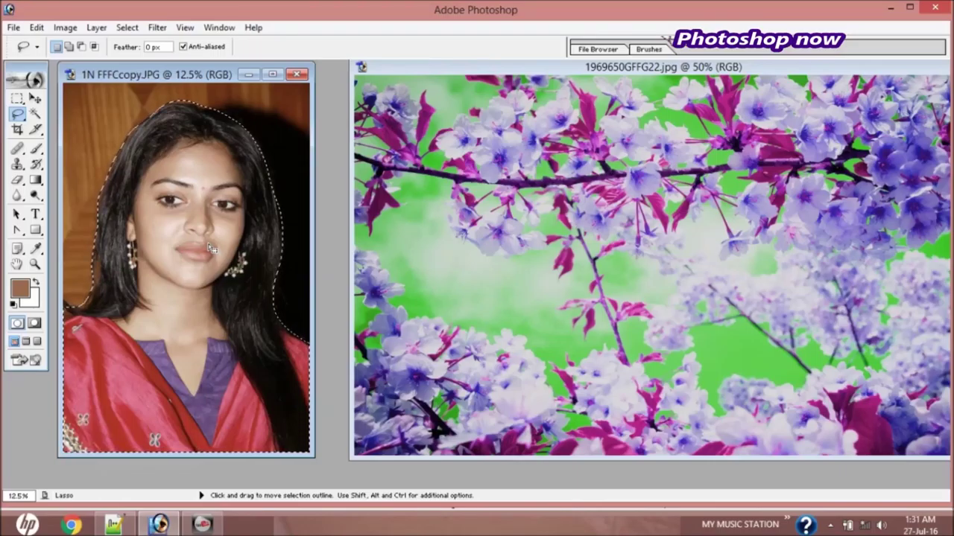
Step: Drag the selected woman into the blossom image as a new layer with the Move tool
click(705, 287)
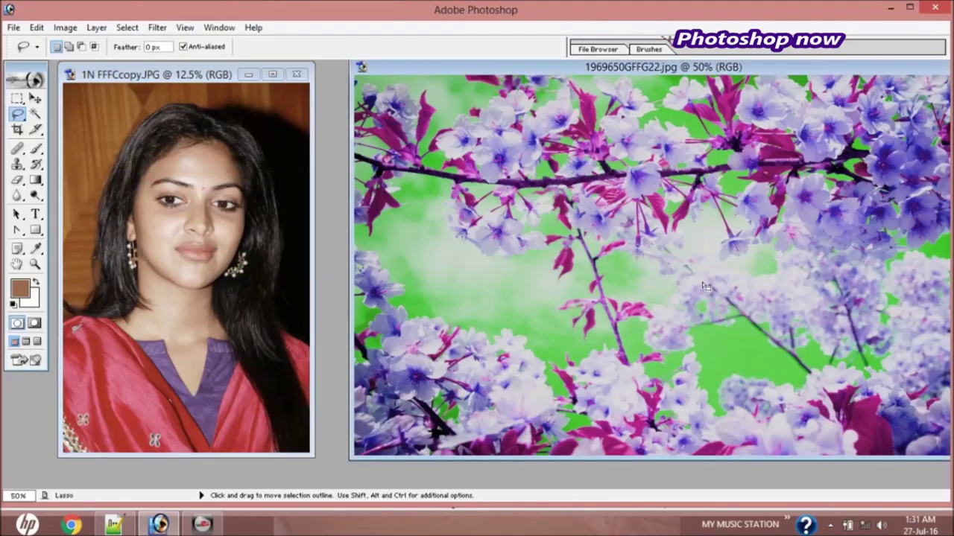
click(36, 100)
click(182, 201)
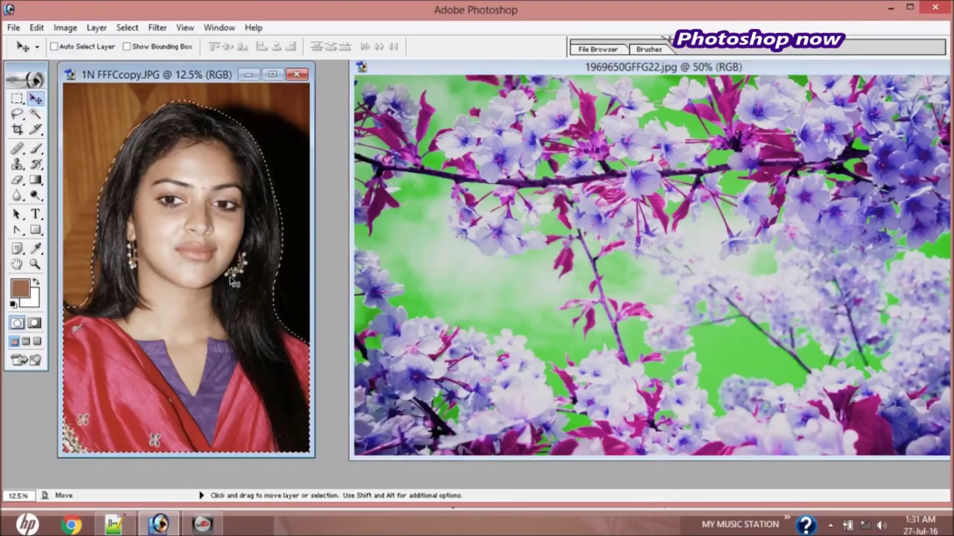
drag(183, 201, 490, 294)
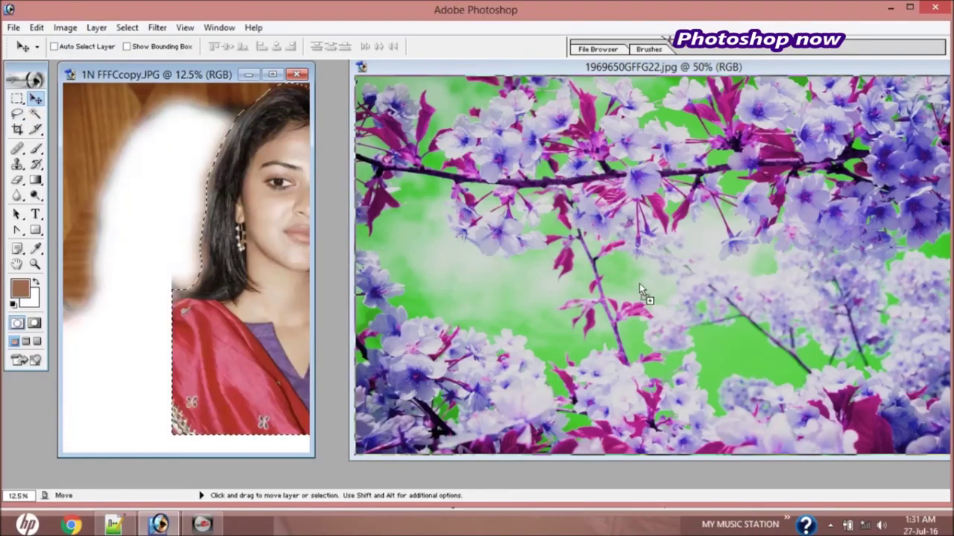
drag(640, 291, 640, 291)
drag(763, 69, 417, 65)
Step: Reposition the woman's layer, enable Auto Select Layer and Show Bounding Box, and squash it vertically
drag(341, 253, 457, 360)
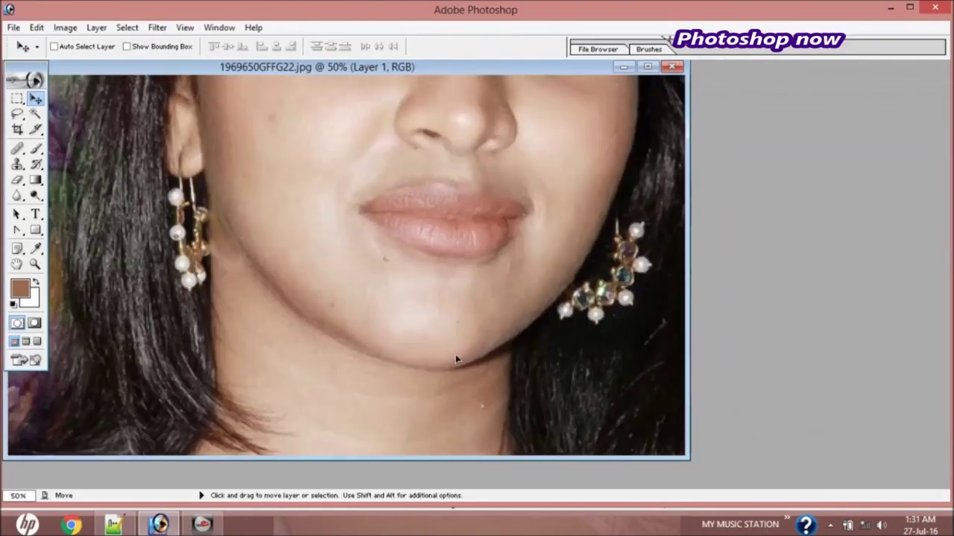
scroll(421, 244, up, 5)
scroll(432, 271, up, 4)
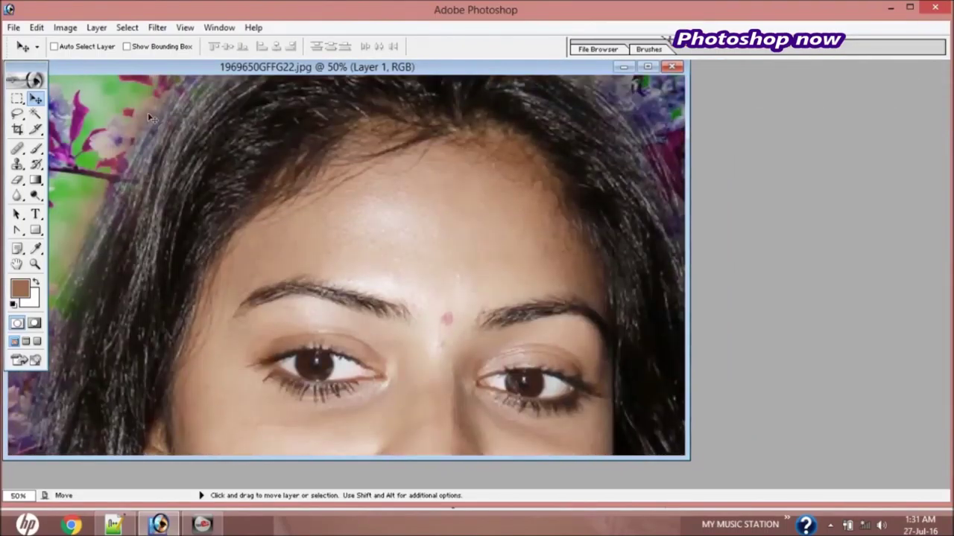
click(54, 46)
click(126, 46)
scroll(331, 169, up, 5)
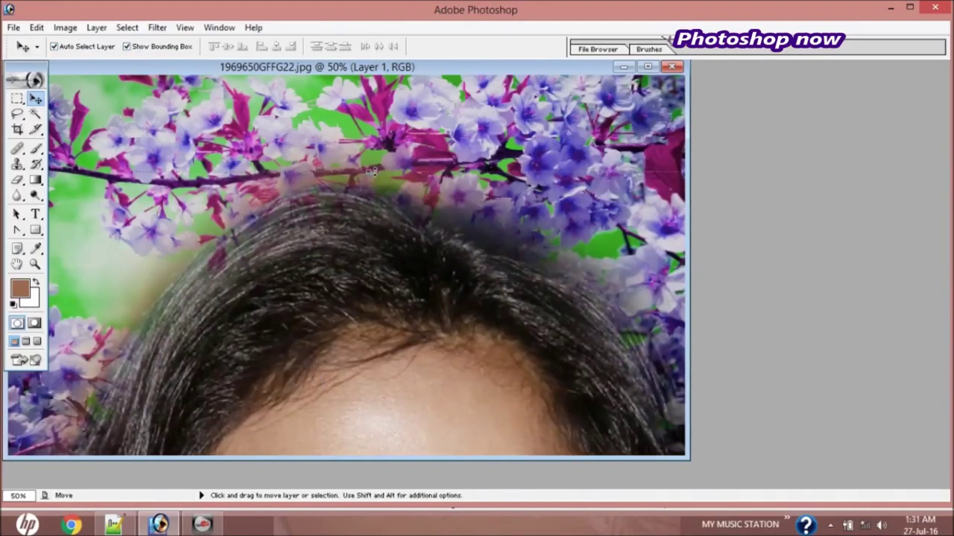
drag(371, 173, 398, 216)
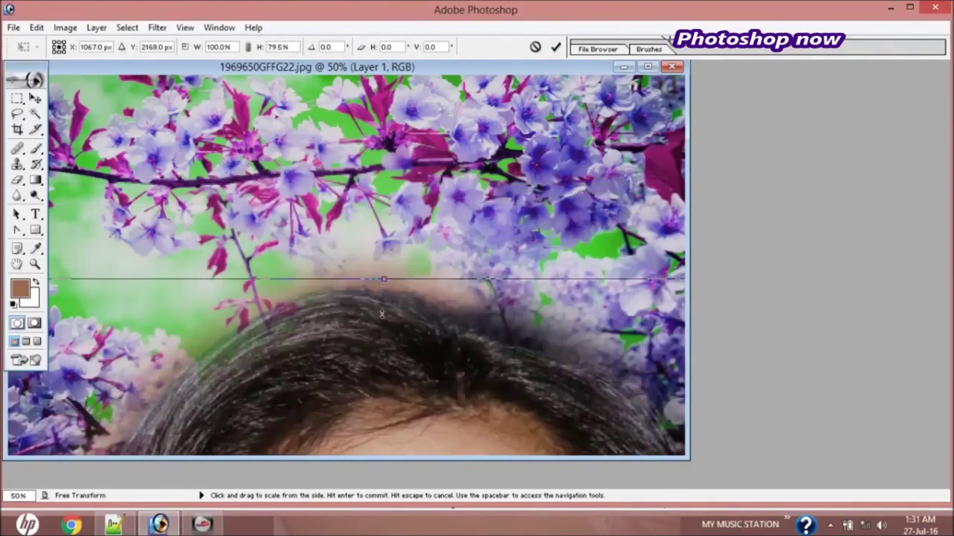
Step: Reduce the portrait layer's height with the transform handles, keeping her head and shoulders in frame
drag(389, 155, 383, 362)
scroll(417, 167, down, 3)
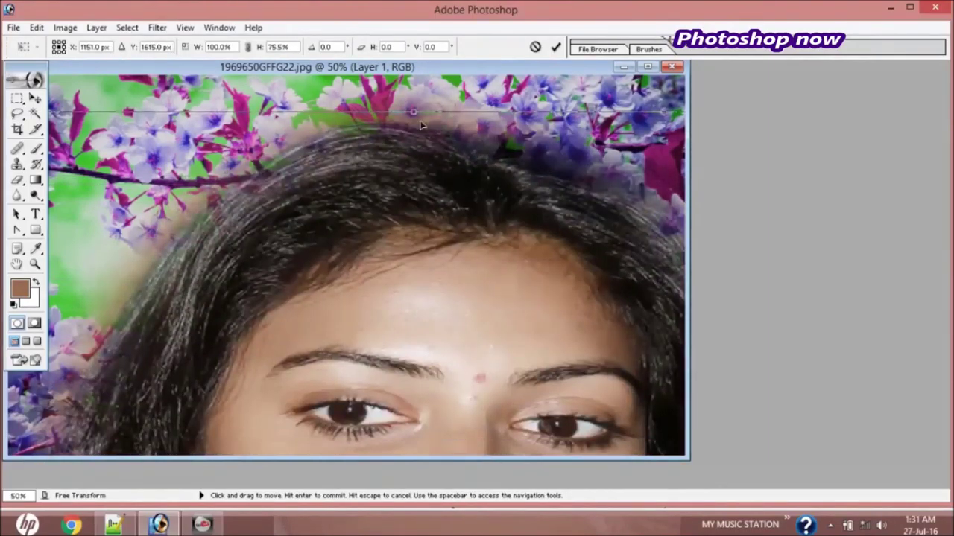
mouse_move(419, 114)
mouse_down()
mouse_move(408, 287)
mouse_move(429, 97)
mouse_up()
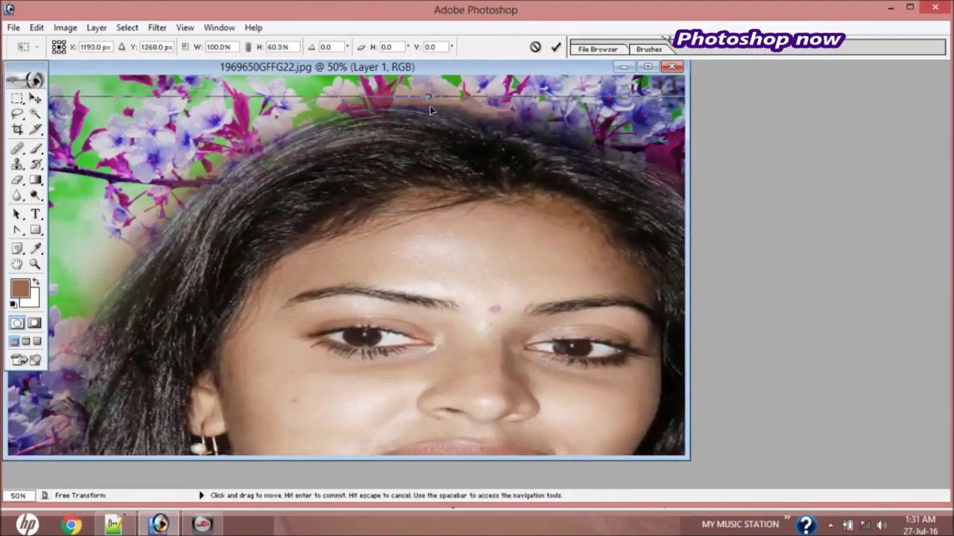
drag(435, 97, 427, 292)
drag(419, 366, 428, 186)
drag(443, 127, 440, 335)
mouse_move(445, 294)
mouse_down()
mouse_move(456, 182)
mouse_move(474, 138)
mouse_move(447, 249)
mouse_up()
drag(445, 339, 462, 178)
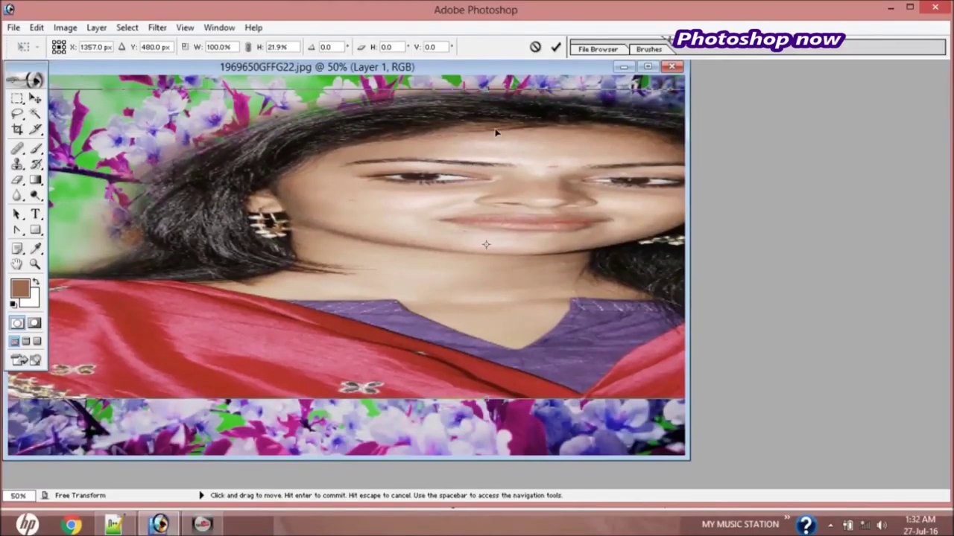
drag(492, 91, 492, 98)
Step: Narrow the portrait, move it to the right side of the background, and commit the transform
drag(552, 187, 201, 209)
drag(647, 270, 277, 269)
drag(152, 269, 339, 269)
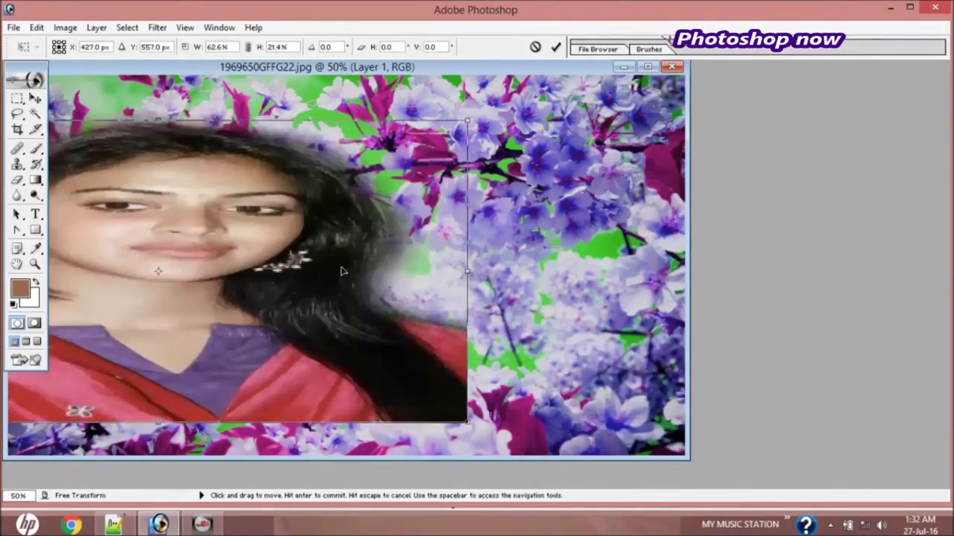
mouse_move(466, 270)
mouse_down()
mouse_move(228, 267)
mouse_move(573, 240)
mouse_move(393, 225)
mouse_move(58, 233)
mouse_up()
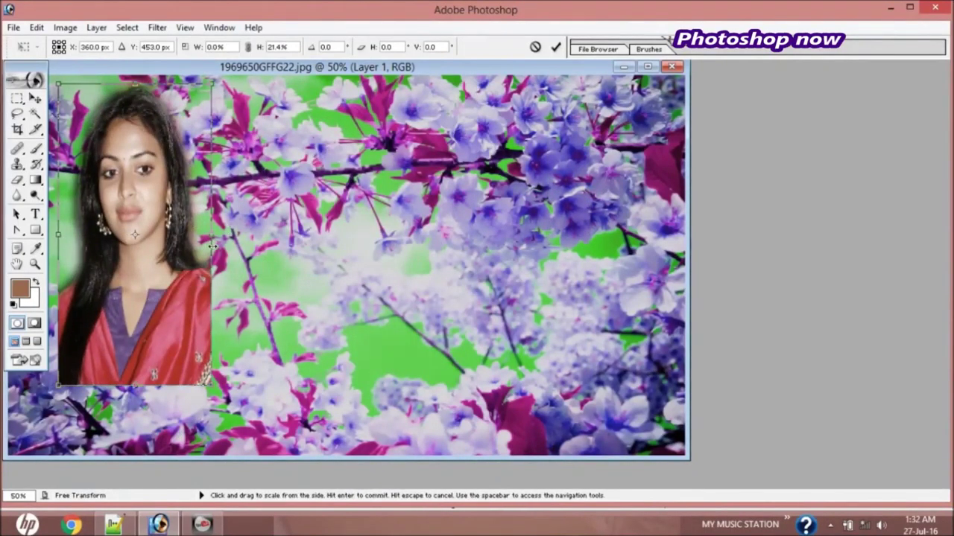
drag(213, 246, 279, 251)
mouse_move(189, 228)
mouse_down()
mouse_move(513, 293)
mouse_move(596, 300)
mouse_move(594, 289)
mouse_up()
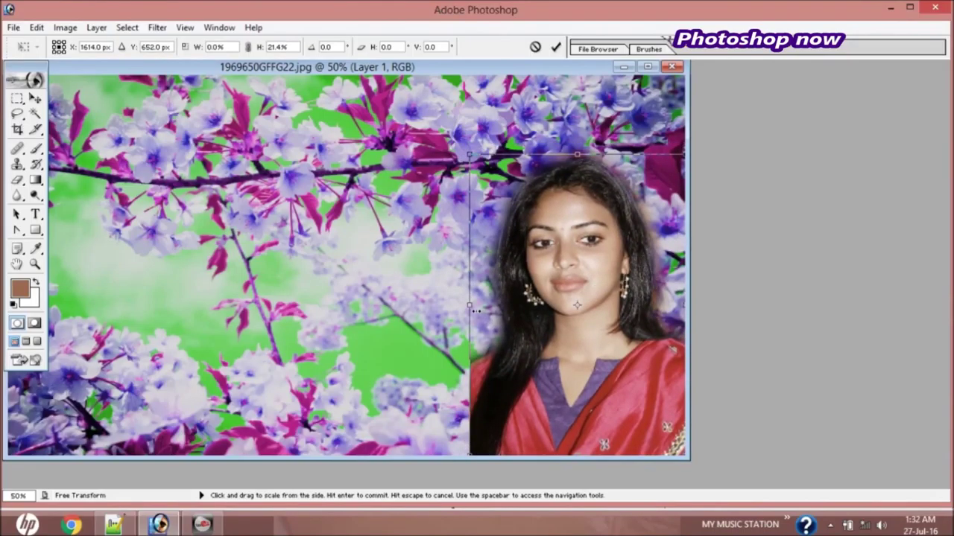
drag(475, 310, 464, 304)
drag(577, 155, 572, 130)
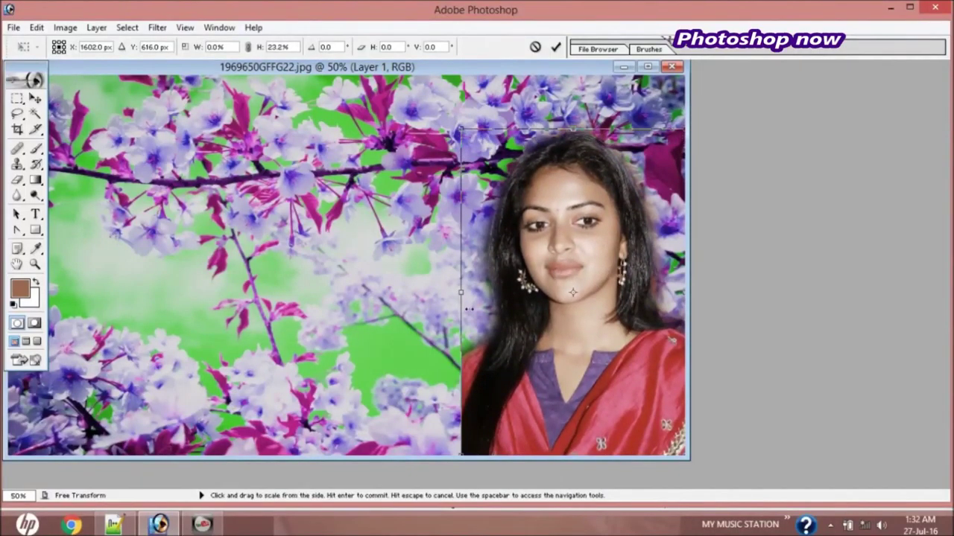
drag(465, 302, 457, 301)
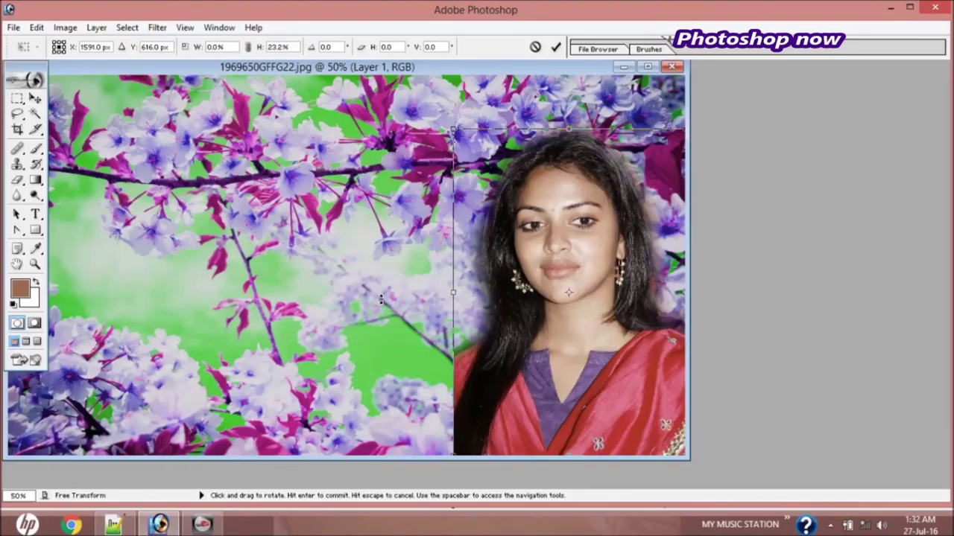
key(Return)
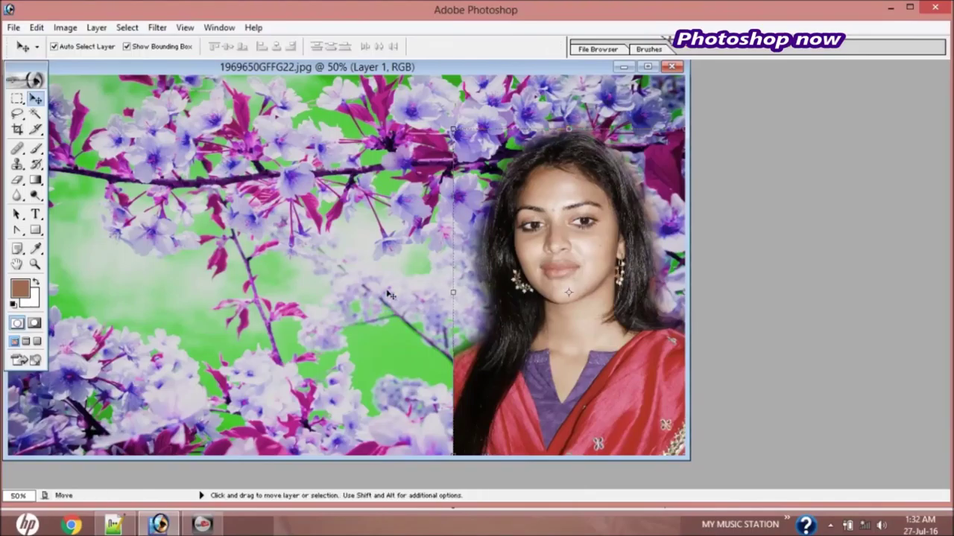
Step: Select the Background layer and shift its Hue/Saturation hue so the blossoms turn pink
key(ctrl+e)
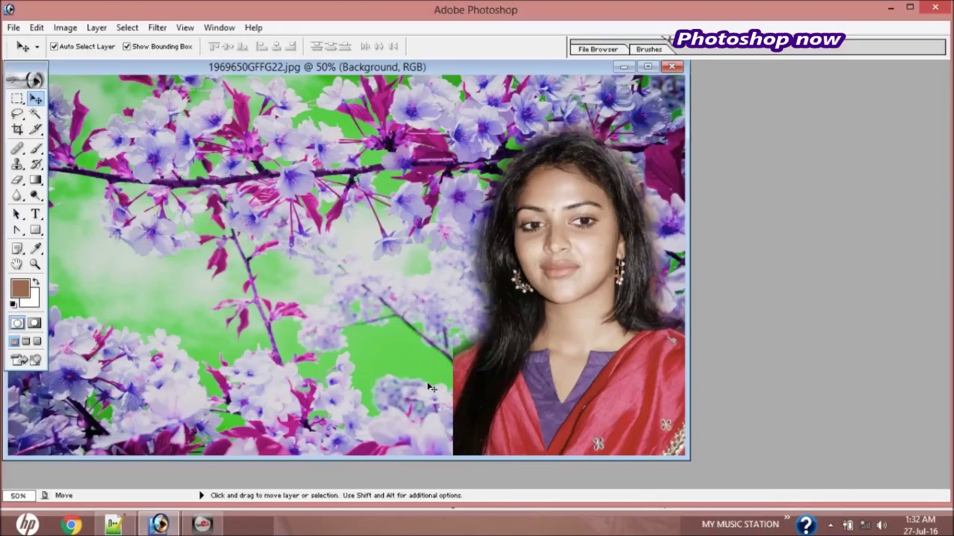
right_click(259, 221)
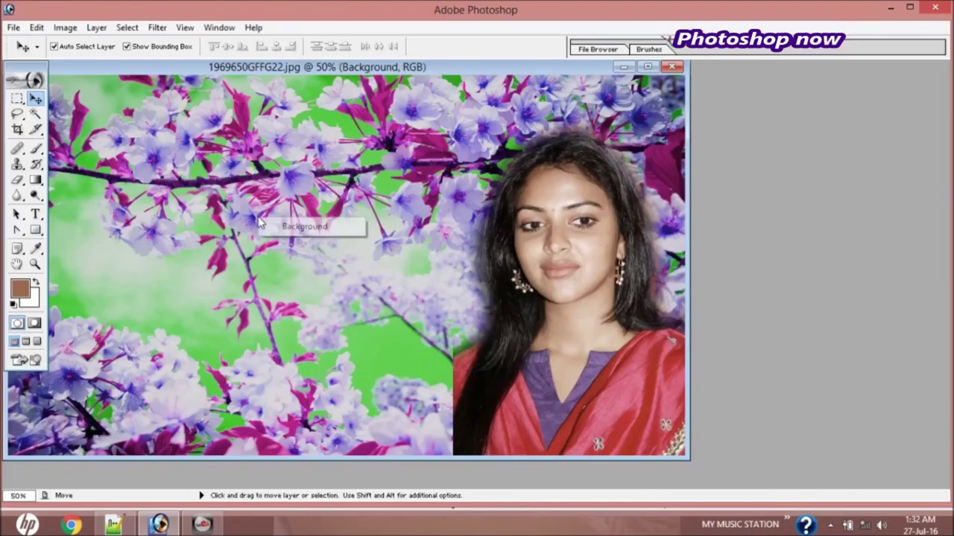
click(283, 226)
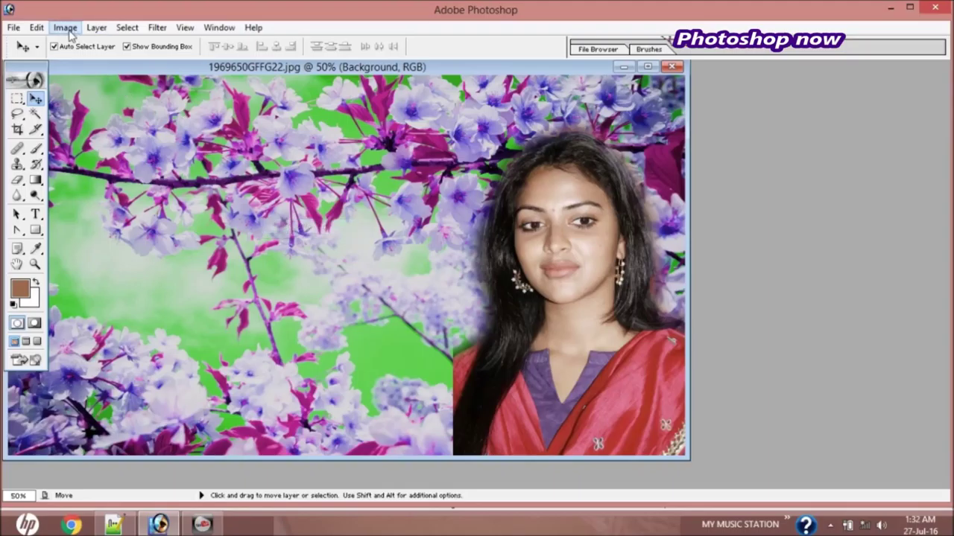
click(66, 28)
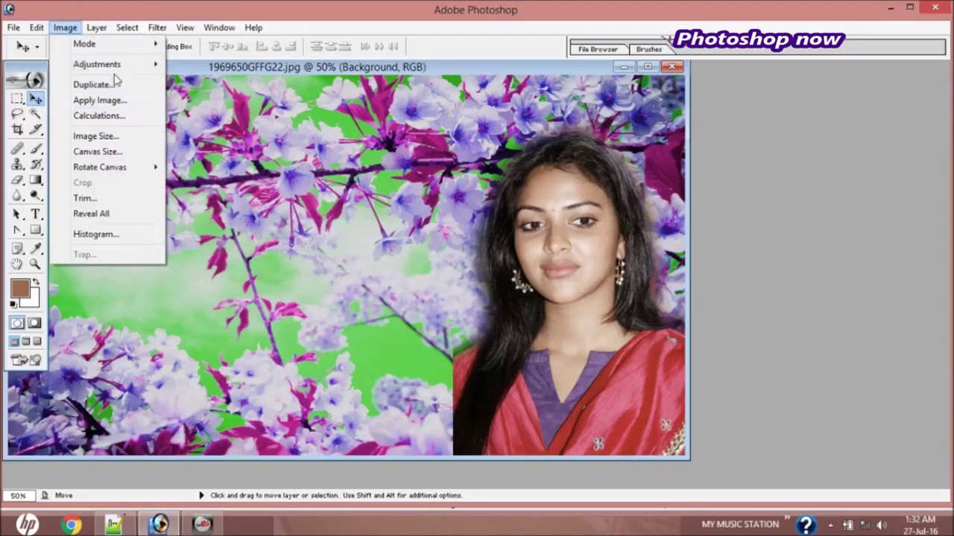
mouse_move(97, 64)
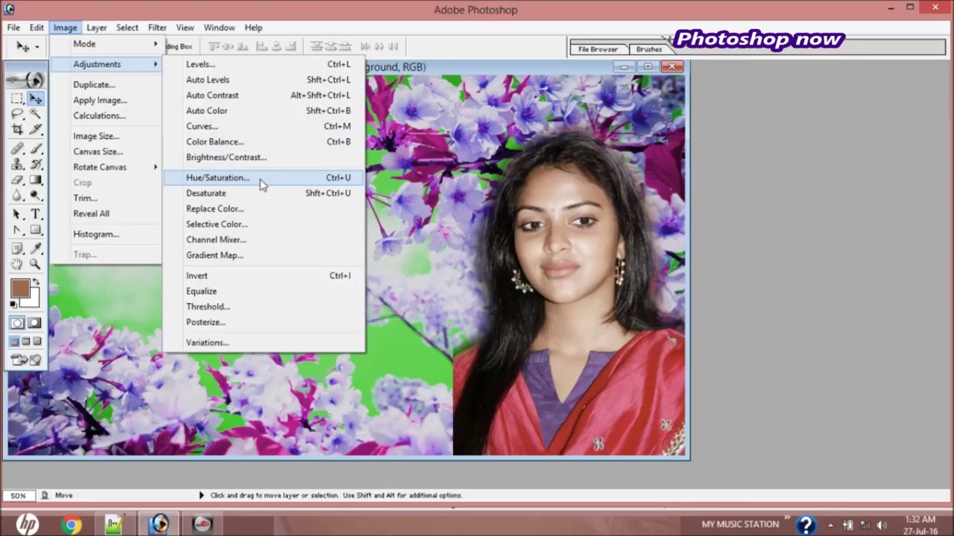
click(262, 184)
drag(296, 173, 187, 141)
drag(183, 200, 217, 201)
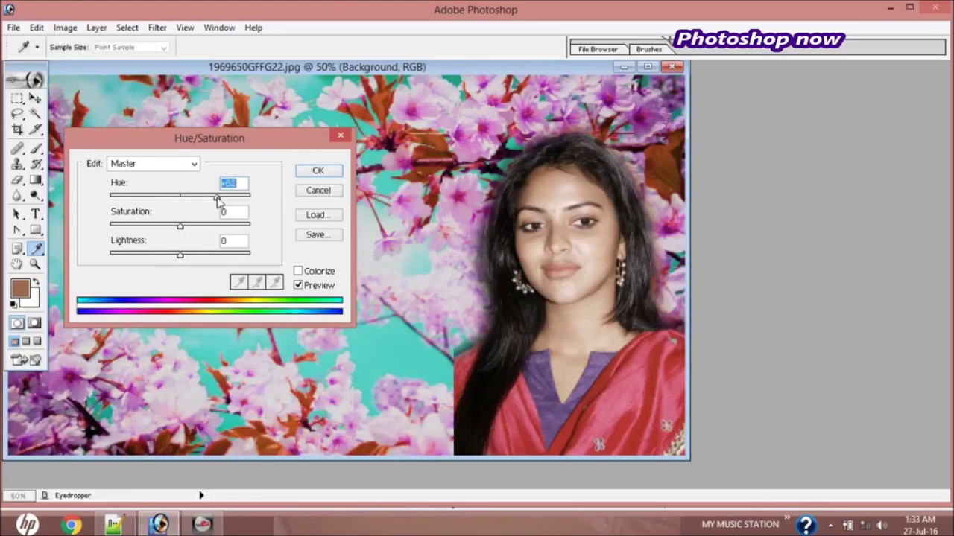
key(Escape)
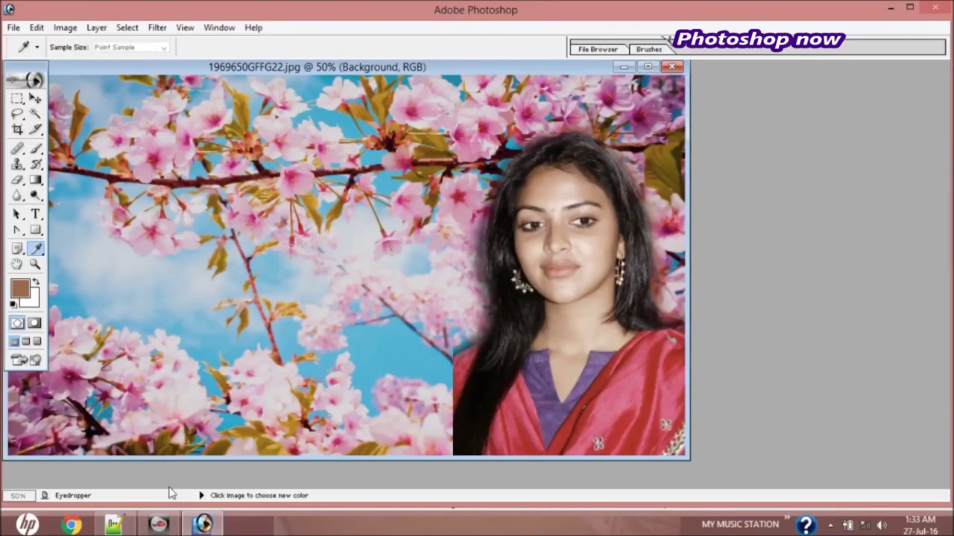
Step: Apply Hue/Saturation to the background with Hue +82, Saturation +12 and Lightness -3
click(196, 501)
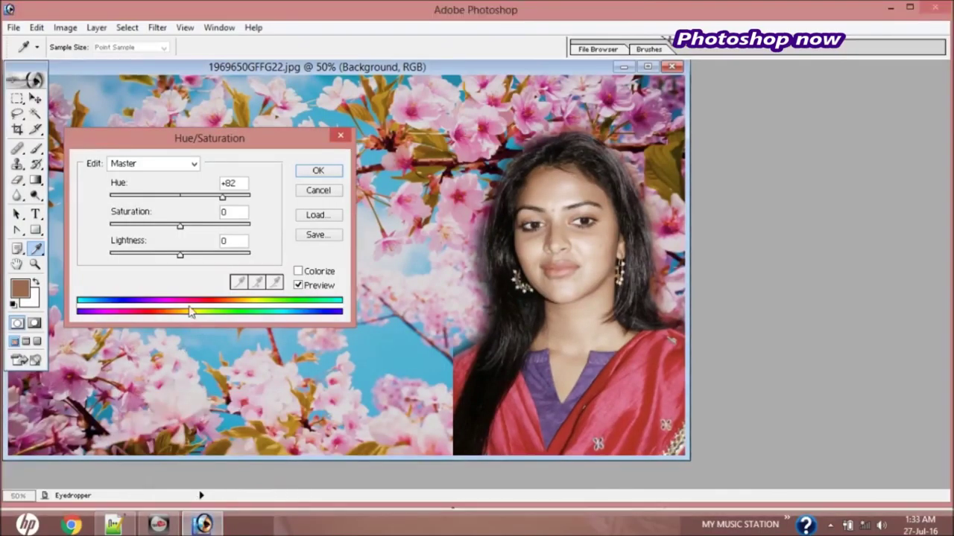
drag(181, 228, 199, 232)
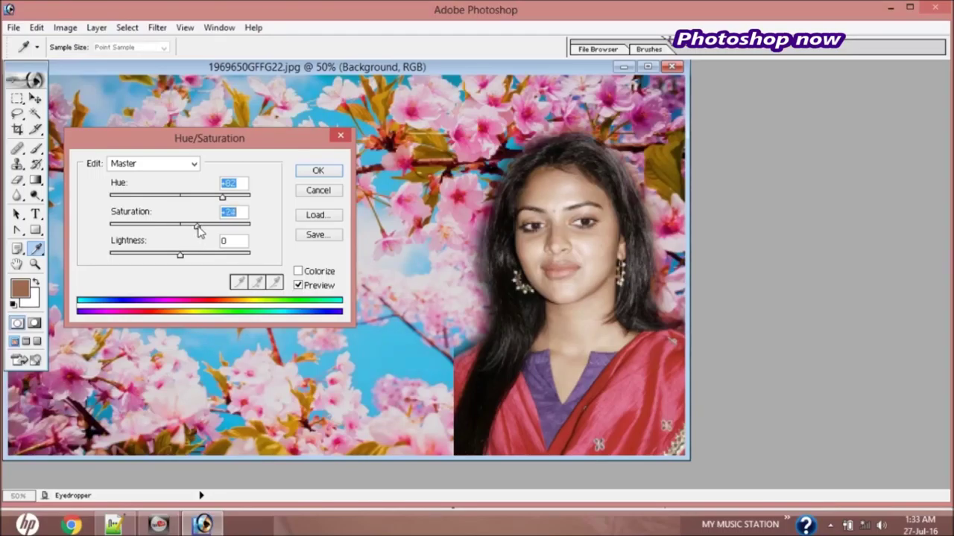
drag(197, 230, 175, 228)
key(Escape)
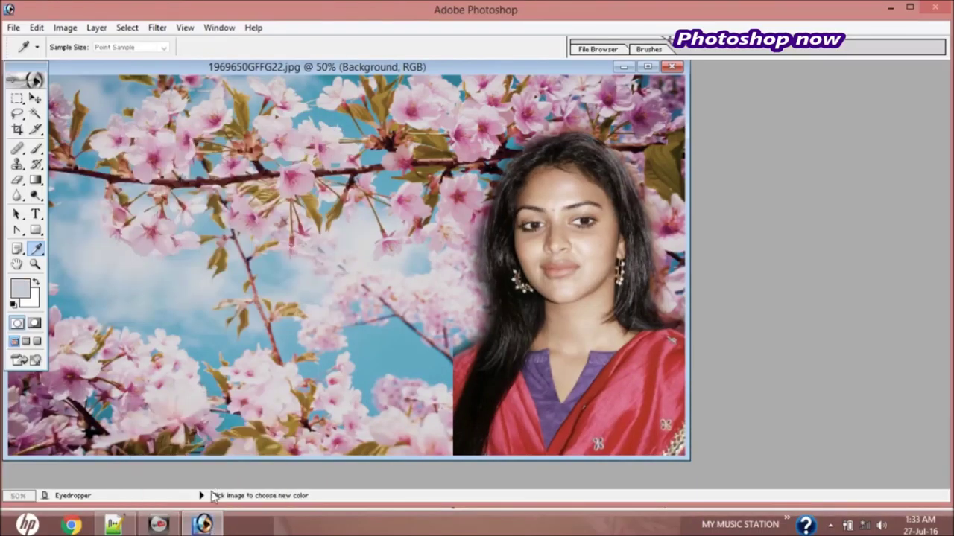
click(202, 524)
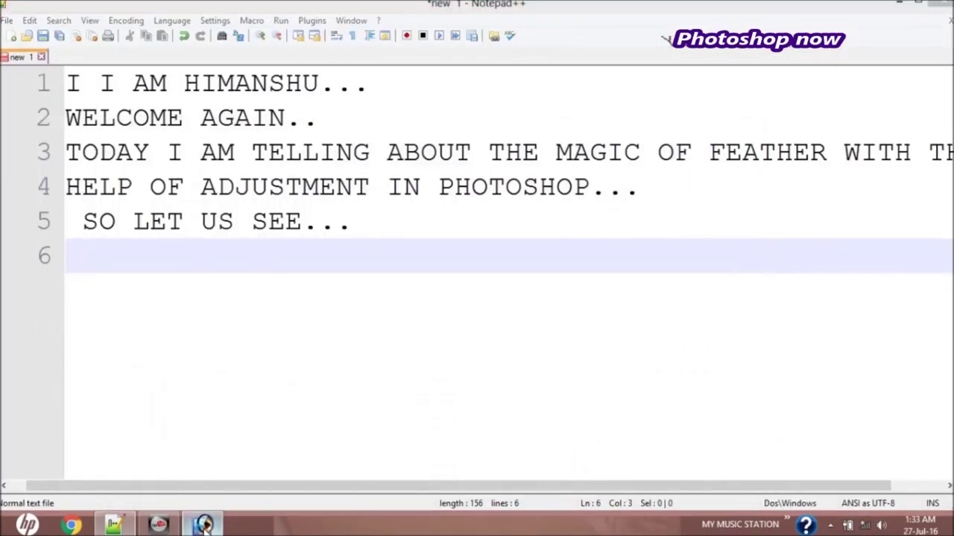
click(202, 524)
drag(163, 229, 189, 230)
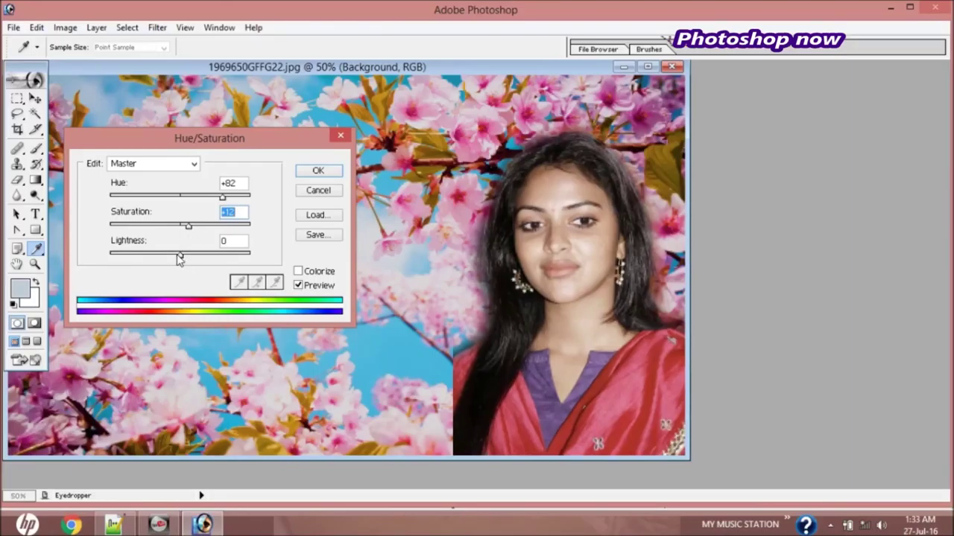
drag(180, 257, 177, 259)
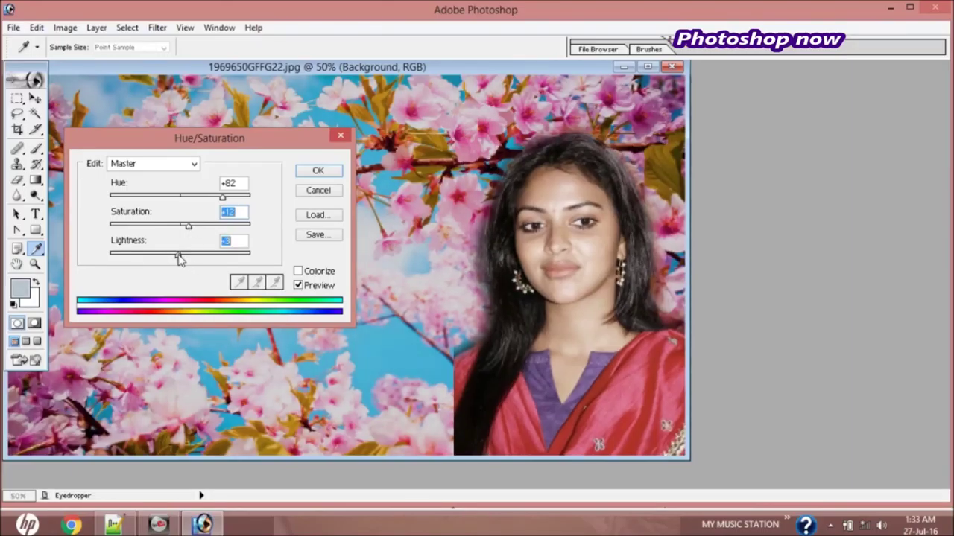
click(307, 177)
key(v)
click(584, 350)
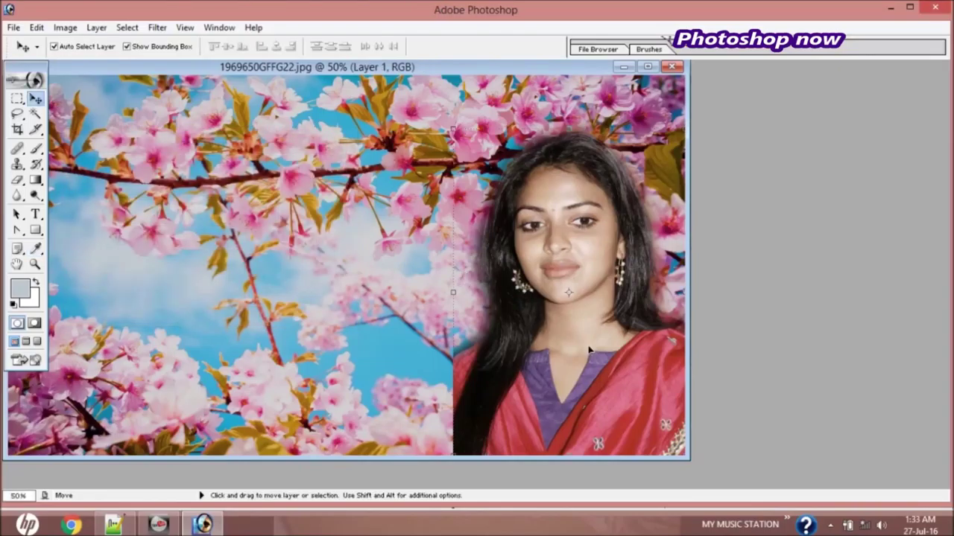
Step: Select Layer 1 and set its Hue/Saturation hue to about +11
right_click(584, 351)
click(608, 356)
click(64, 27)
mouse_move(97, 64)
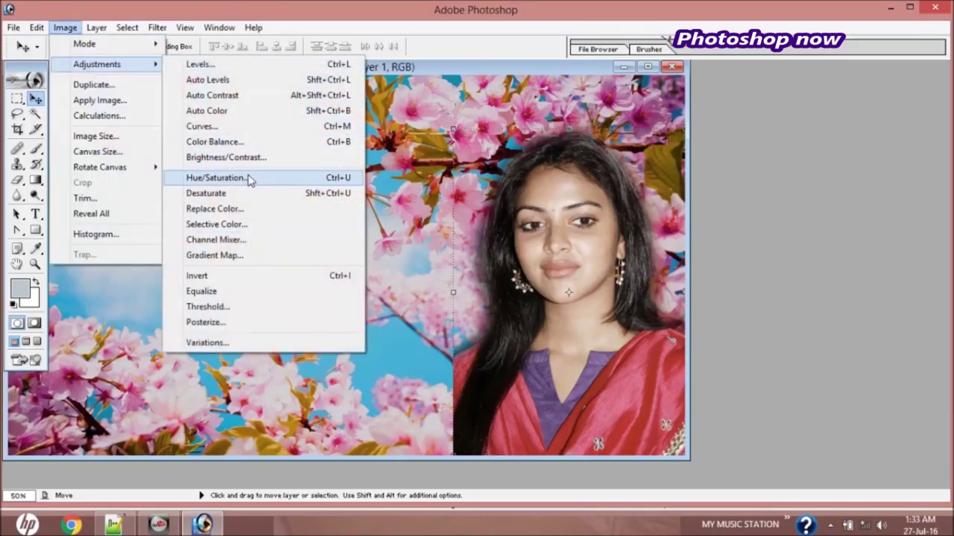
click(249, 179)
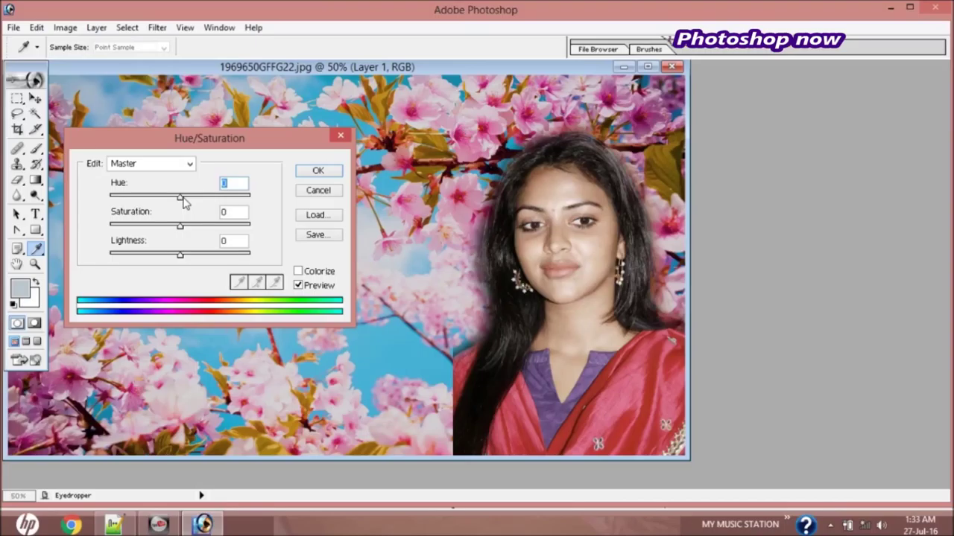
drag(182, 203, 190, 204)
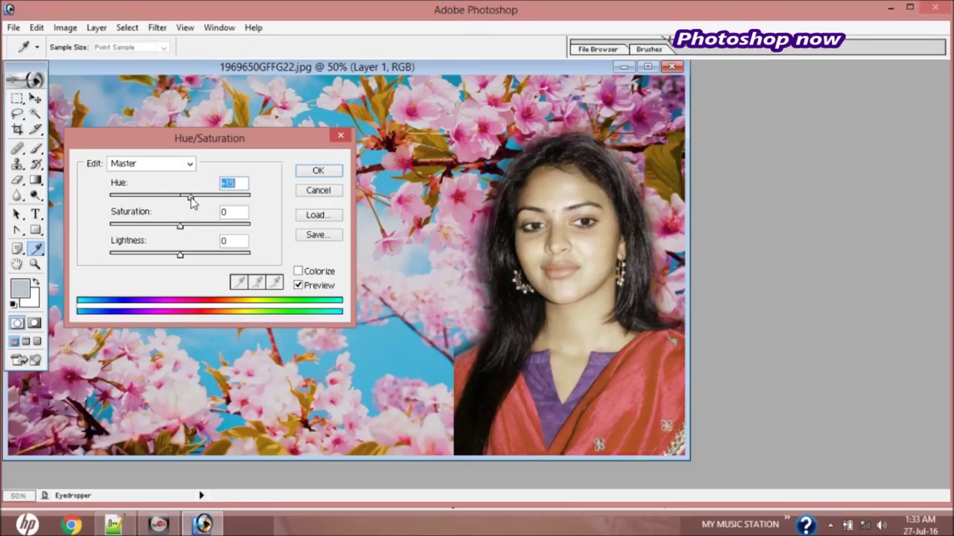
drag(191, 204, 190, 204)
Step: Set the portrait's saturation to +6 and lightness to +2, and apply the adjustment
drag(183, 228, 168, 226)
key(Return)
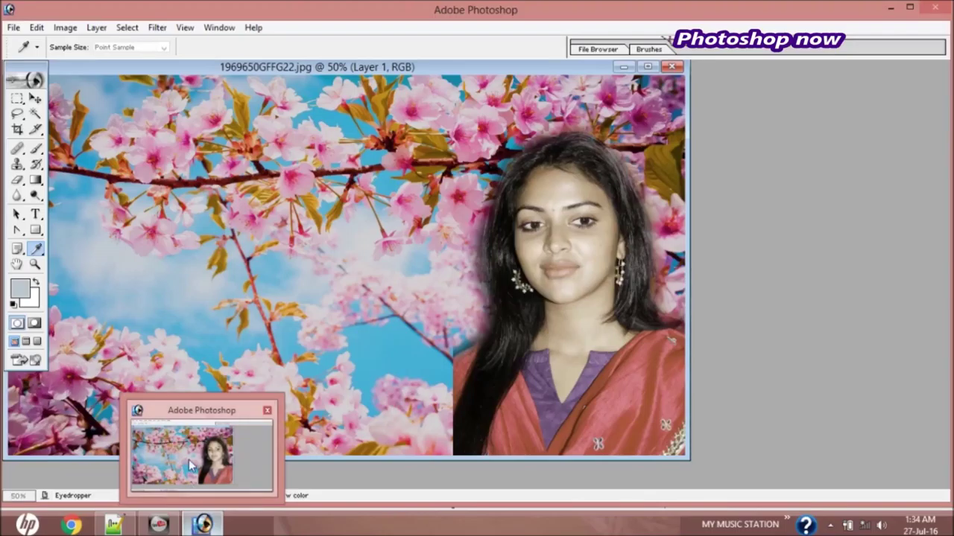
drag(165, 226, 185, 232)
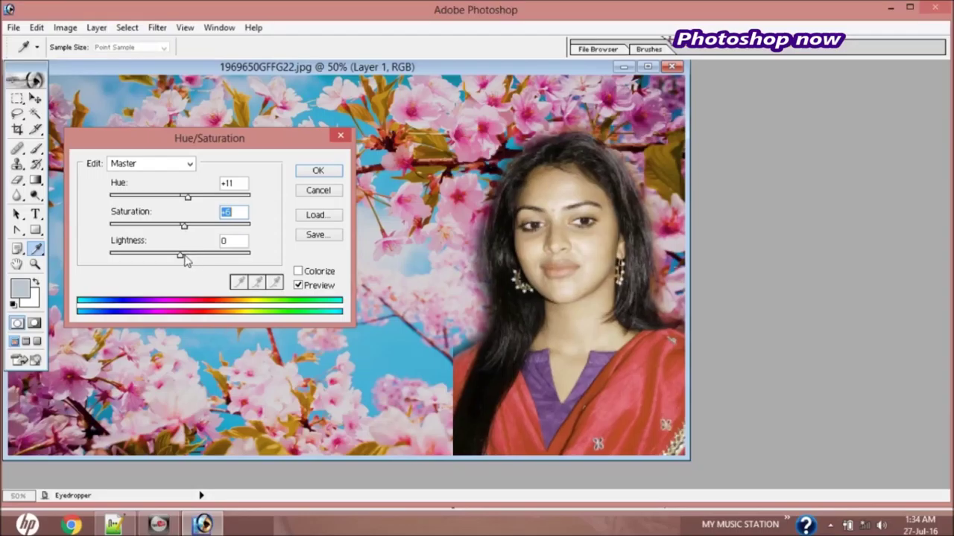
drag(181, 255, 185, 258)
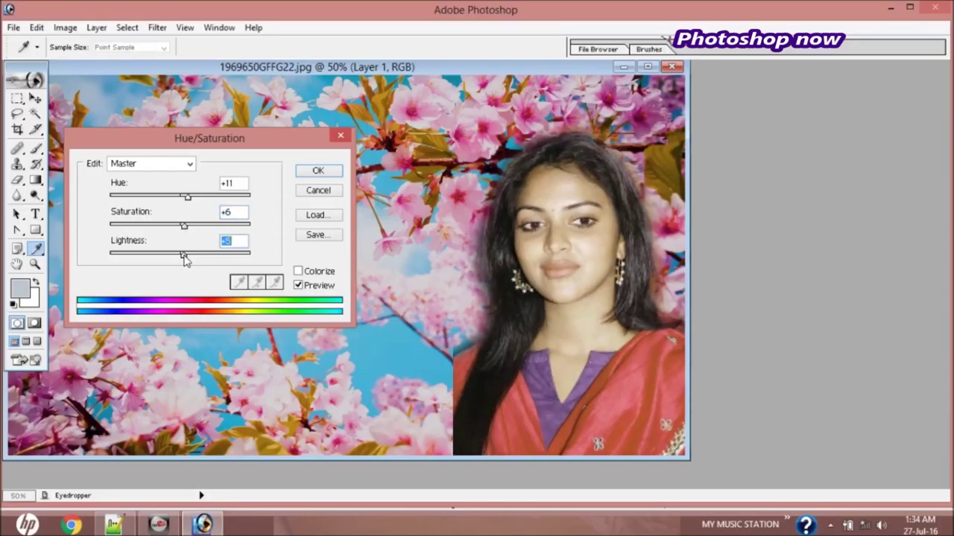
drag(186, 257, 184, 259)
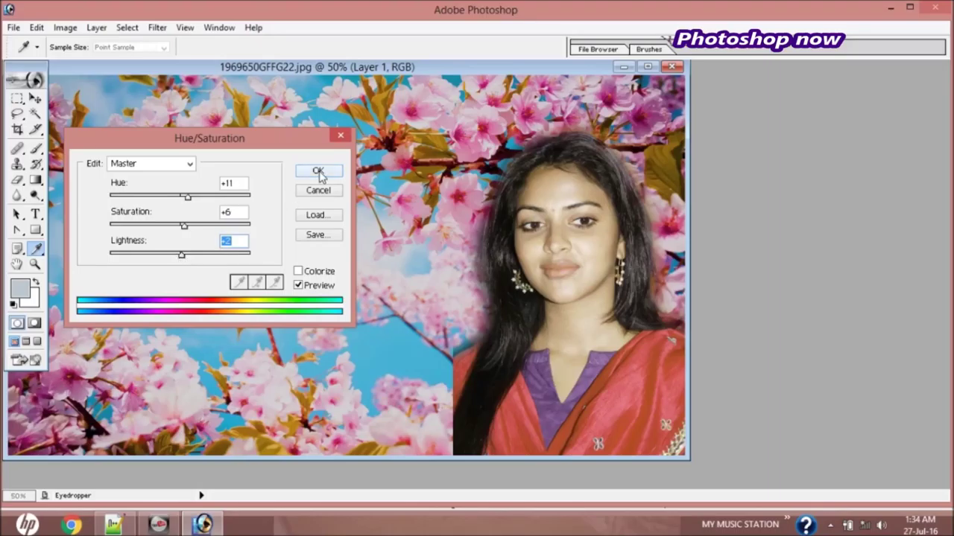
click(319, 173)
key(v)
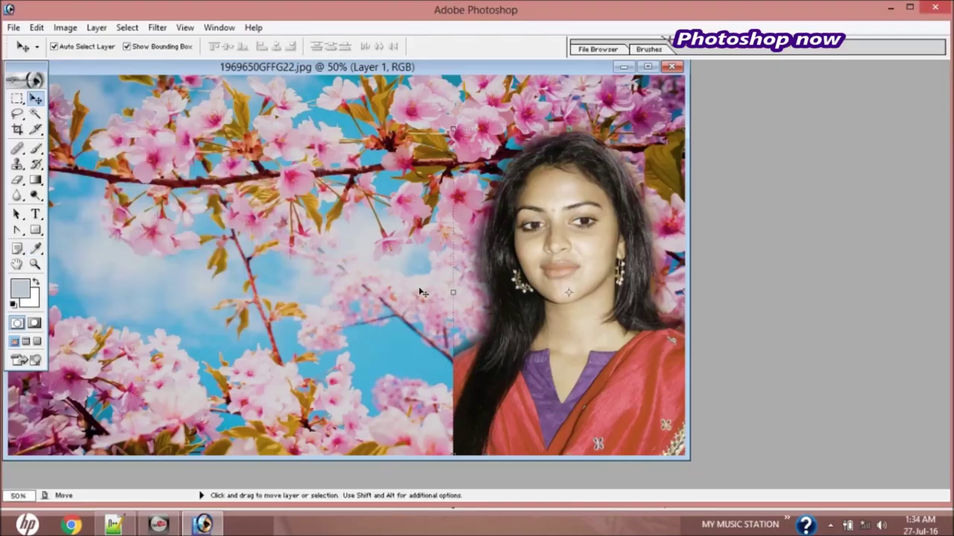
Step: Make Layer 1, the portrait layer, active from the canvas layer list
click(422, 293)
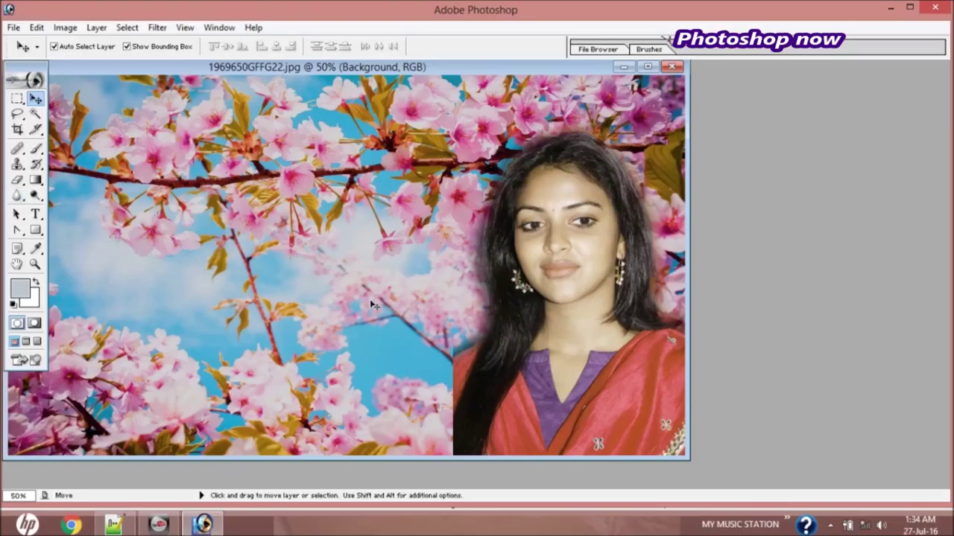
click(600, 322)
right_click(600, 322)
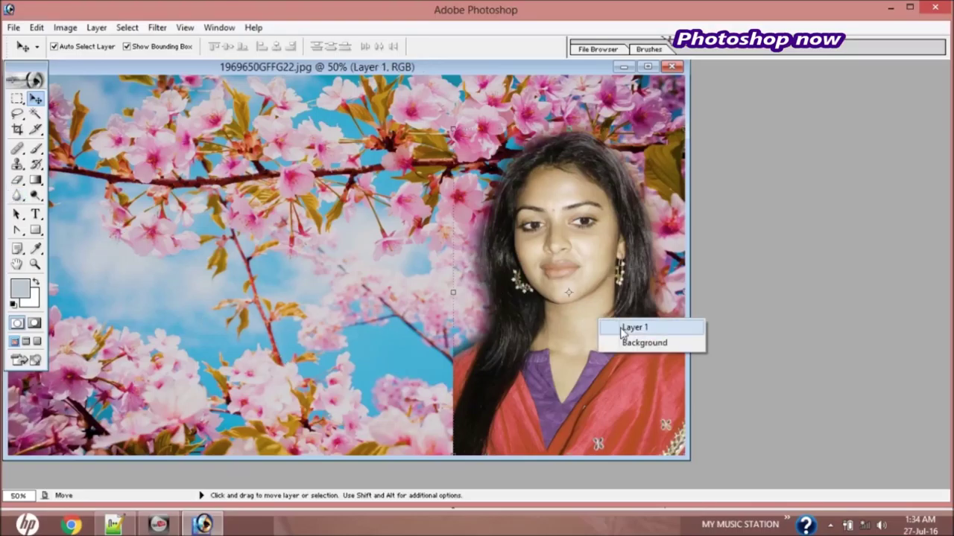
click(623, 328)
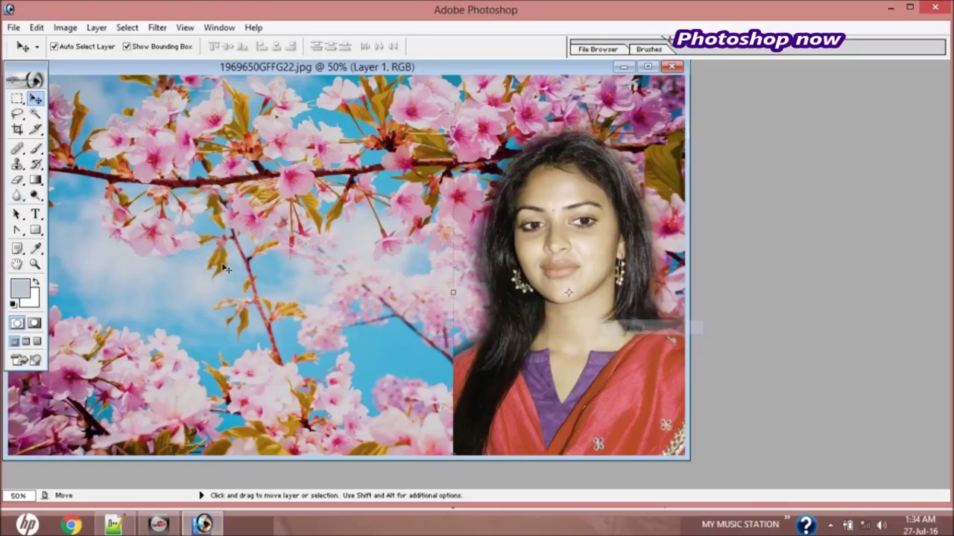
Step: Choose the Eraser with a 41 px brush and test it at the portrait's edge
click(16, 181)
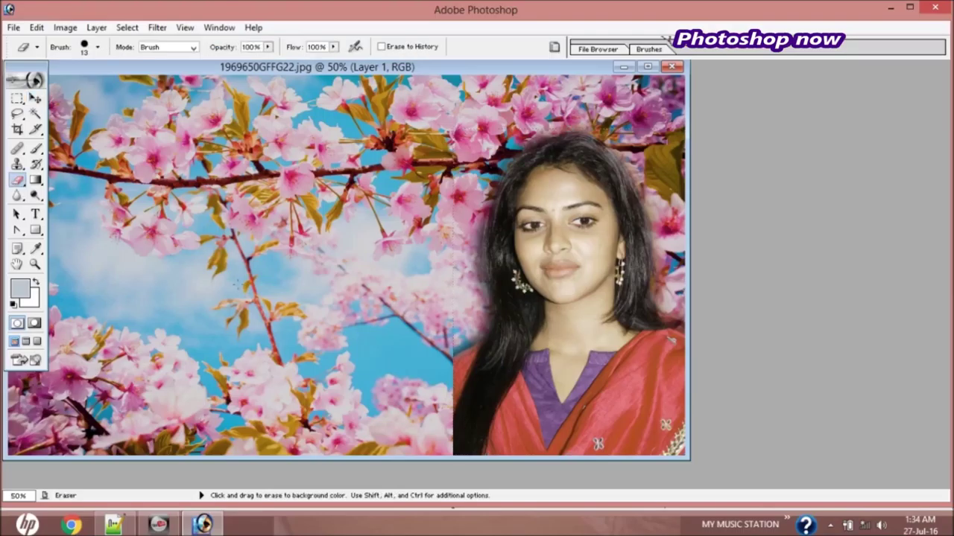
click(98, 47)
click(39, 84)
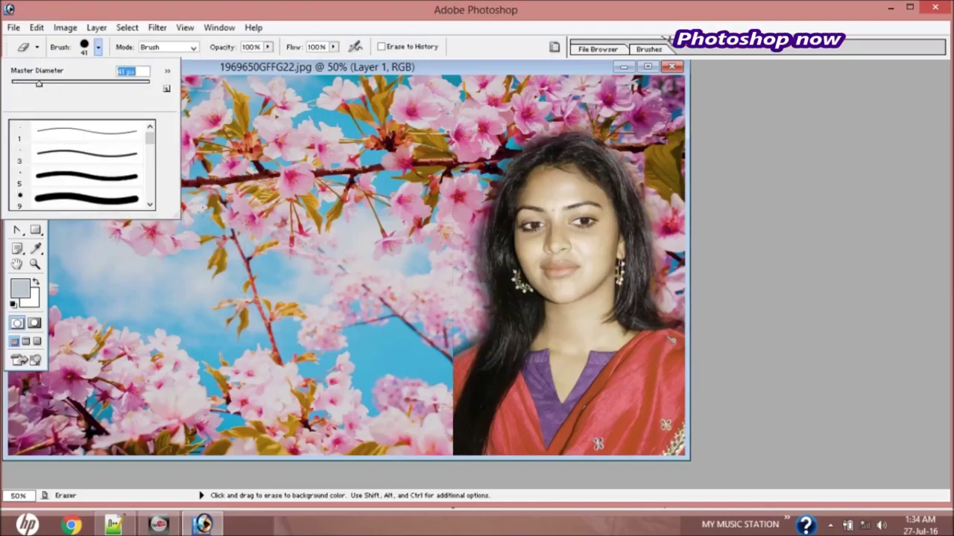
click(457, 354)
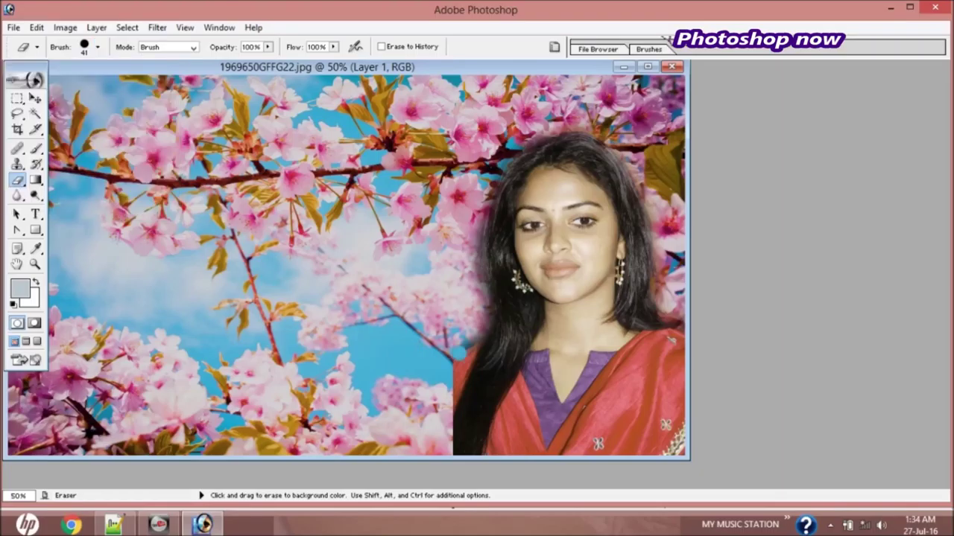
click(460, 344)
click(267, 46)
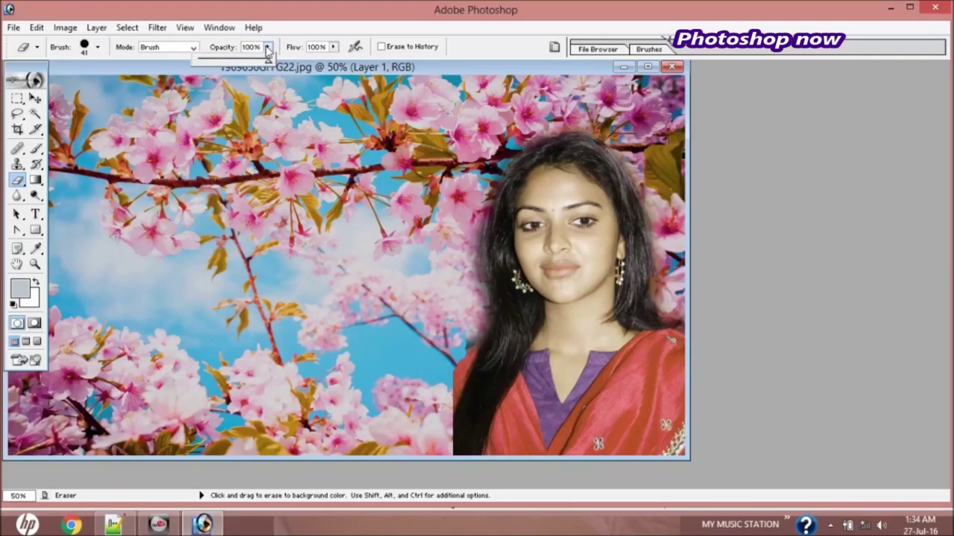
Step: Set the eraser to 17% opacity and 48% flow, then fade the portrait's left edge
drag(212, 63, 210, 61)
click(472, 341)
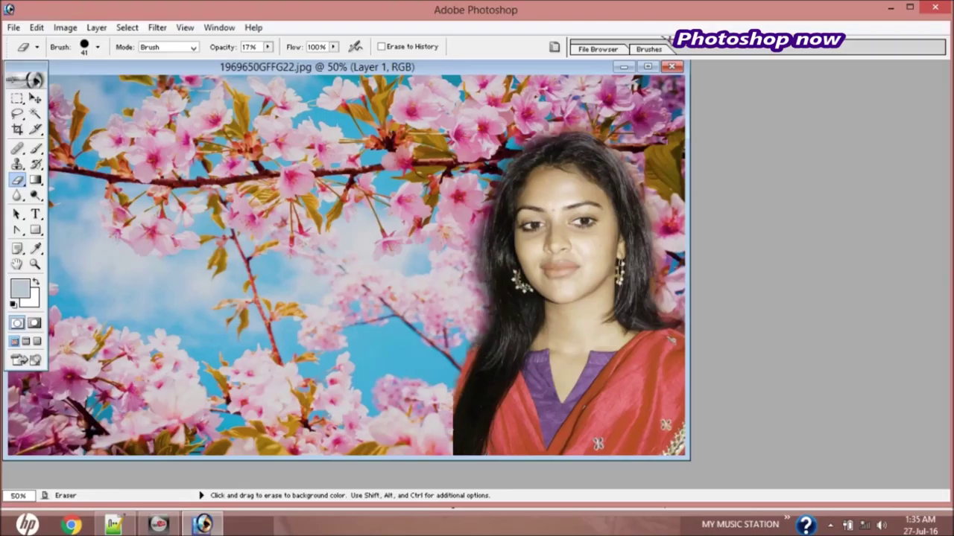
click(333, 47)
drag(312, 61, 297, 61)
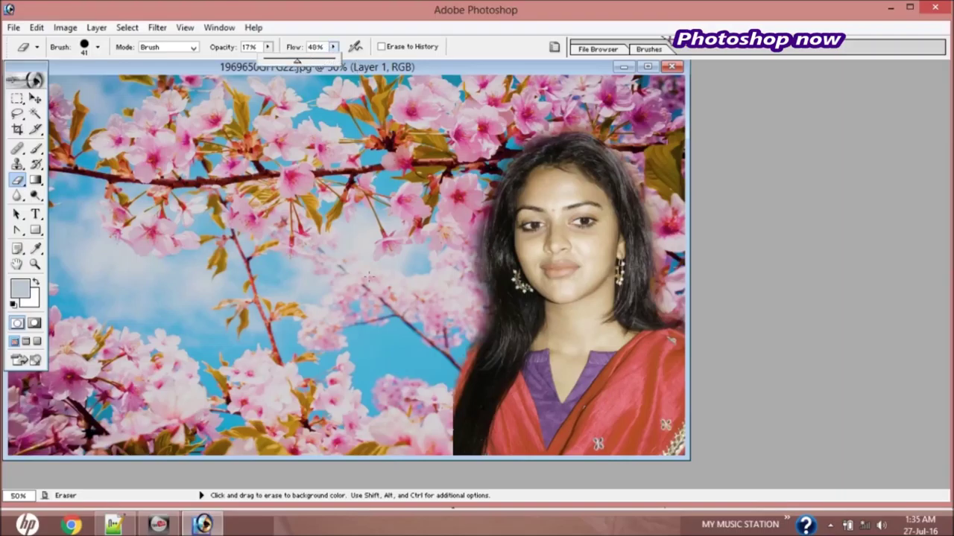
click(473, 341)
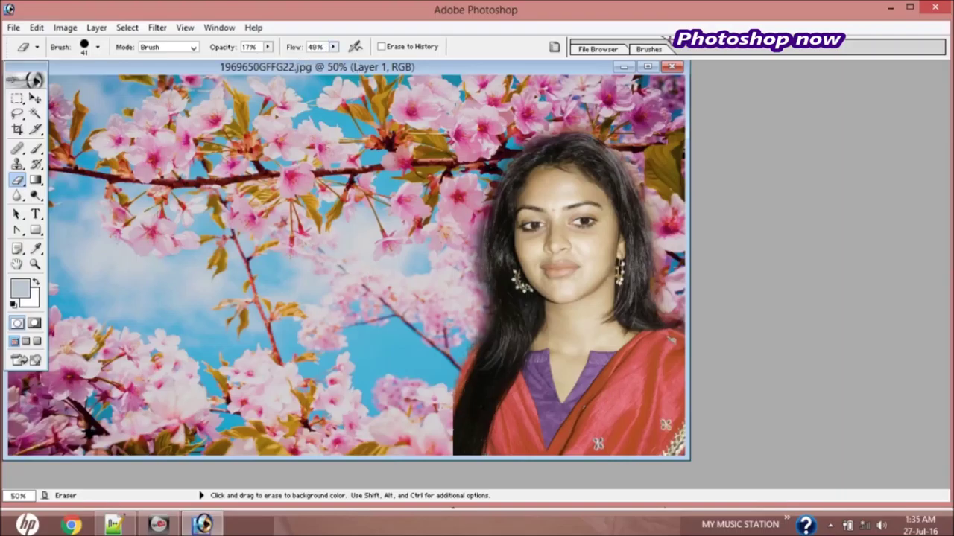
drag(454, 389, 451, 416)
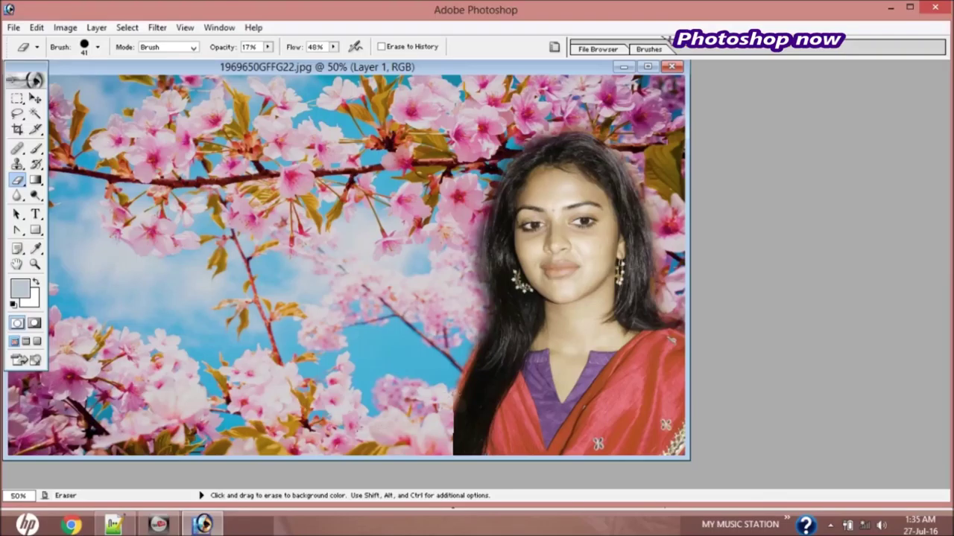
Step: Save a copy of the composite to the Desktop in JPEG format
click(14, 28)
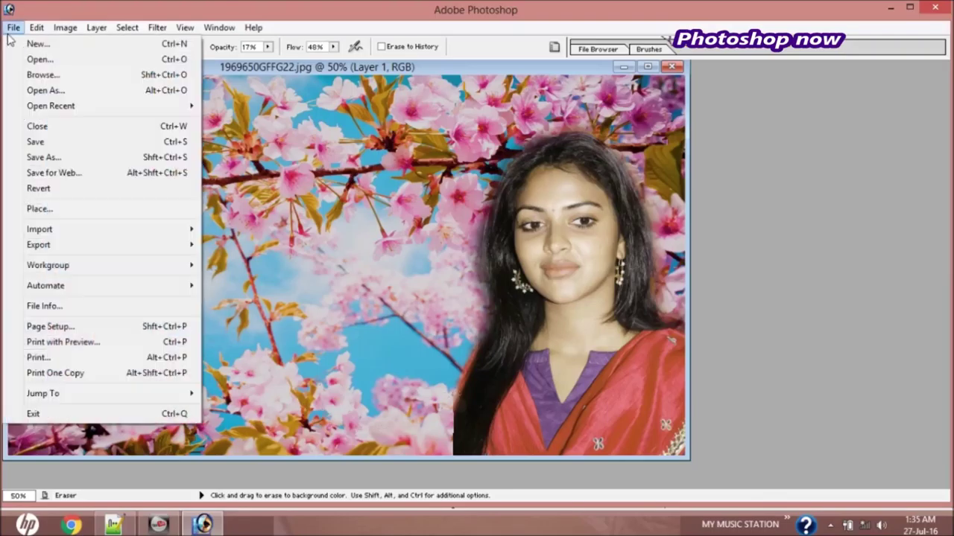
click(57, 158)
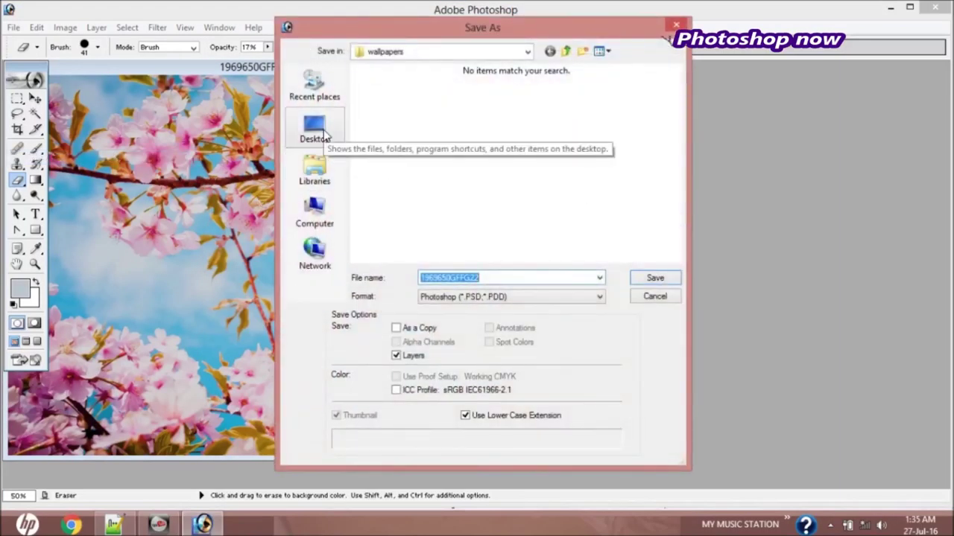
click(315, 131)
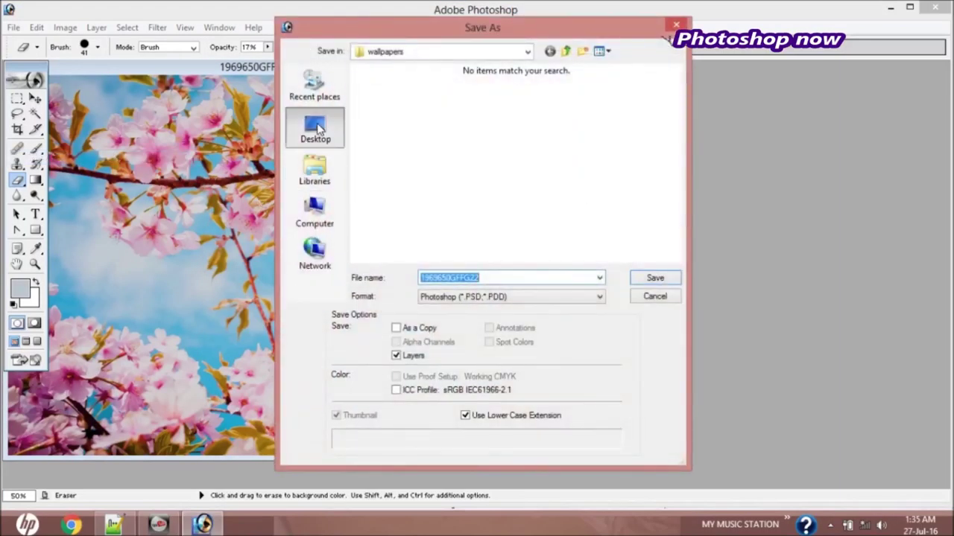
click(475, 298)
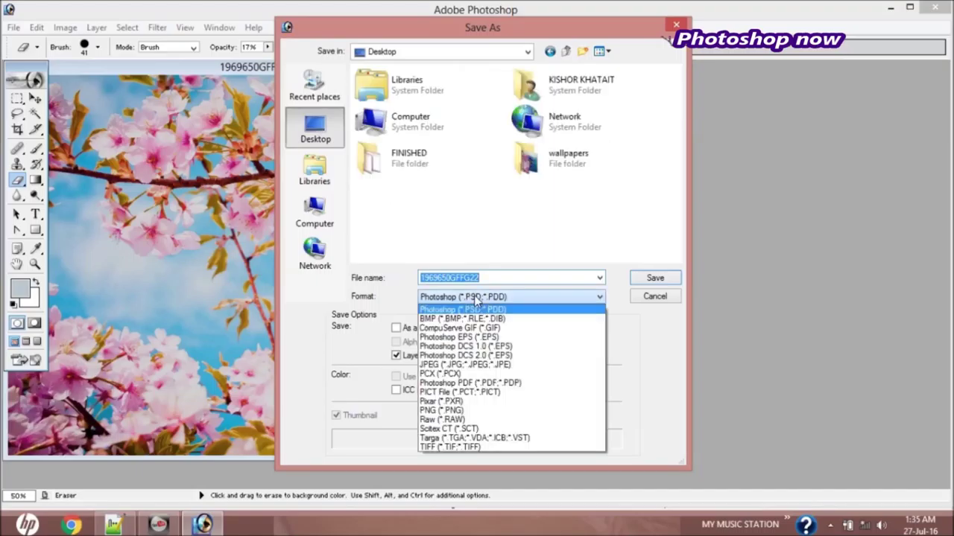
click(483, 364)
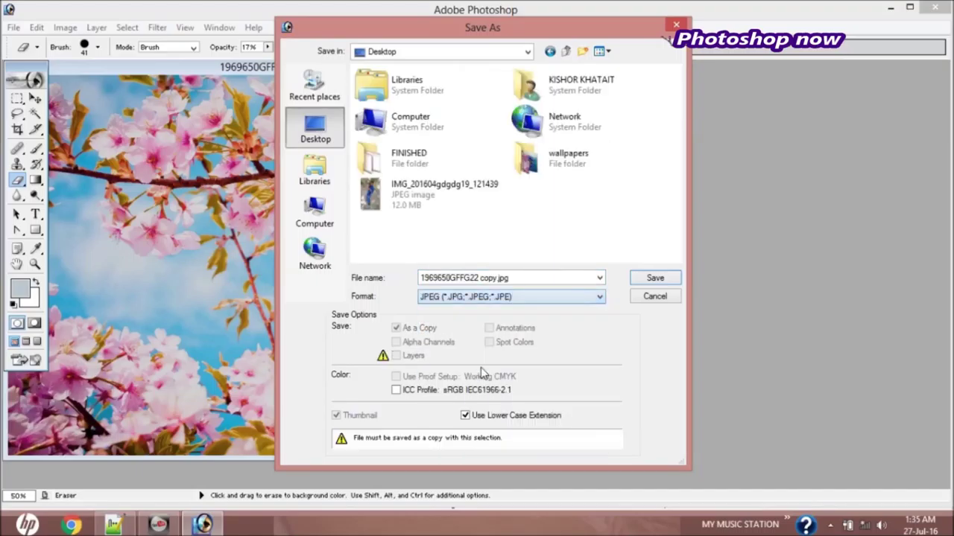
Step: Name the file 1969650DDDDGFFG22 copy.jpg and save it at Maximum JPEG quality
triple_click(458, 284)
click(451, 279)
text(DDDD)
click(665, 279)
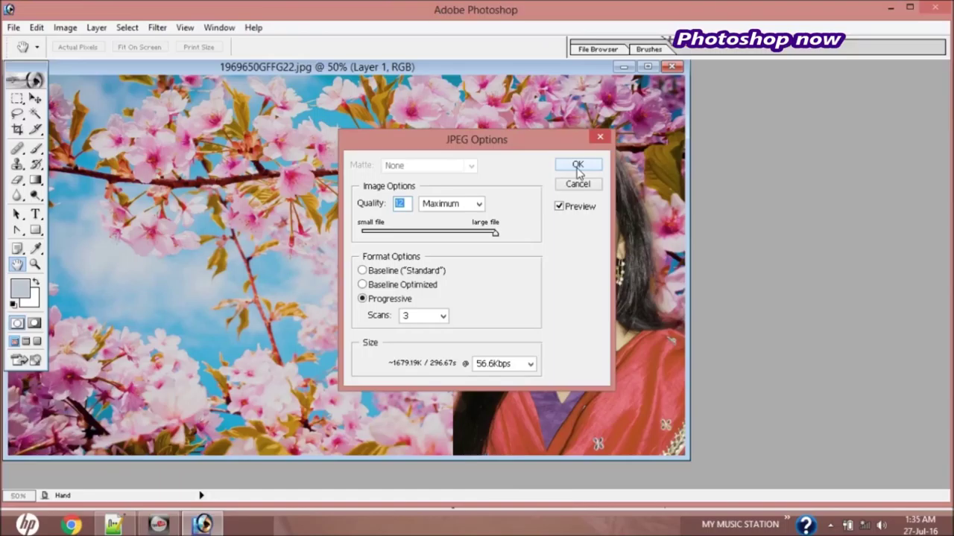
click(578, 164)
key(e)
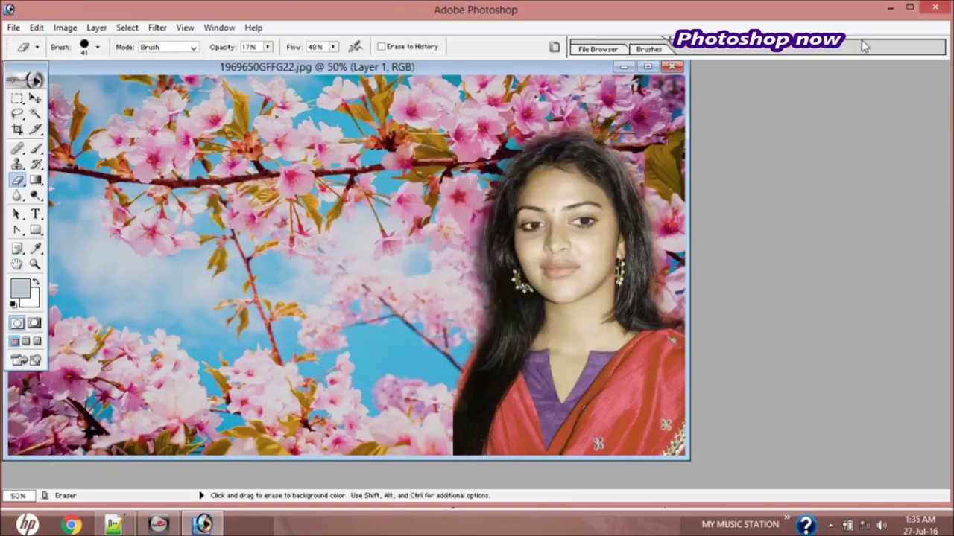
click(894, 6)
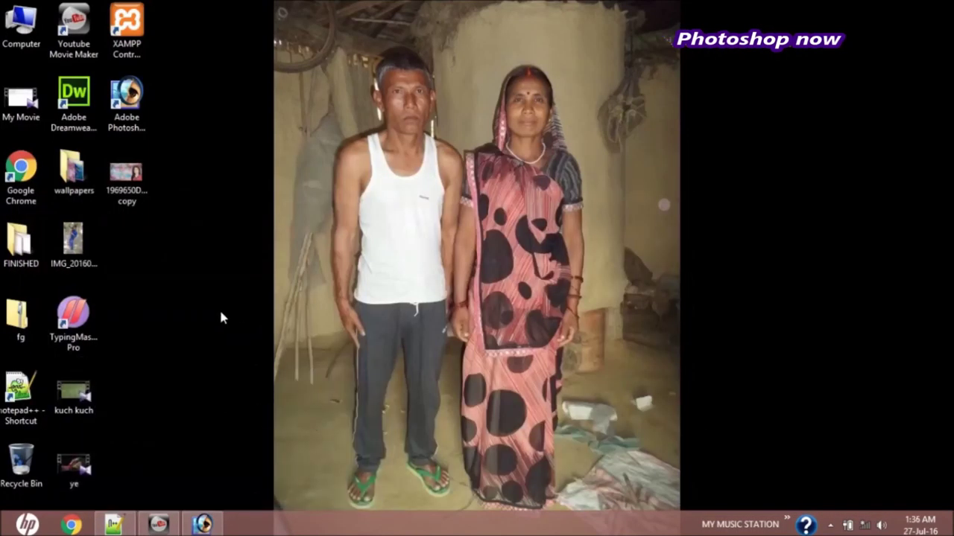
Step: Open the saved JPEG '1969650DDDDGFFG22 copy' from the desktop in Windows Photo Viewer
double_click(123, 178)
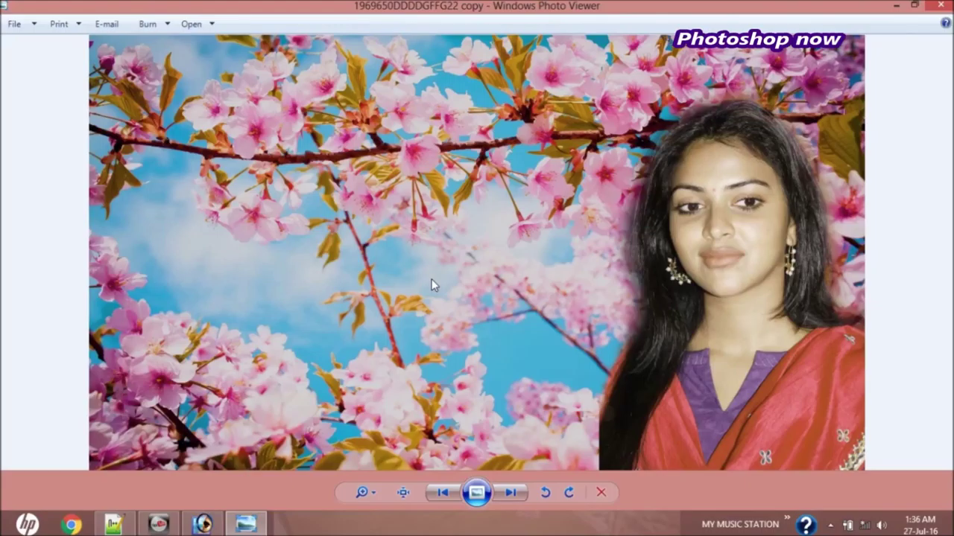
Step: Zoom into the composite and pan to inspect the woman's face and its blossom-blended edges
scroll(433, 283, up, 2)
scroll(436, 287, up, 2)
scroll(438, 289, up, 2)
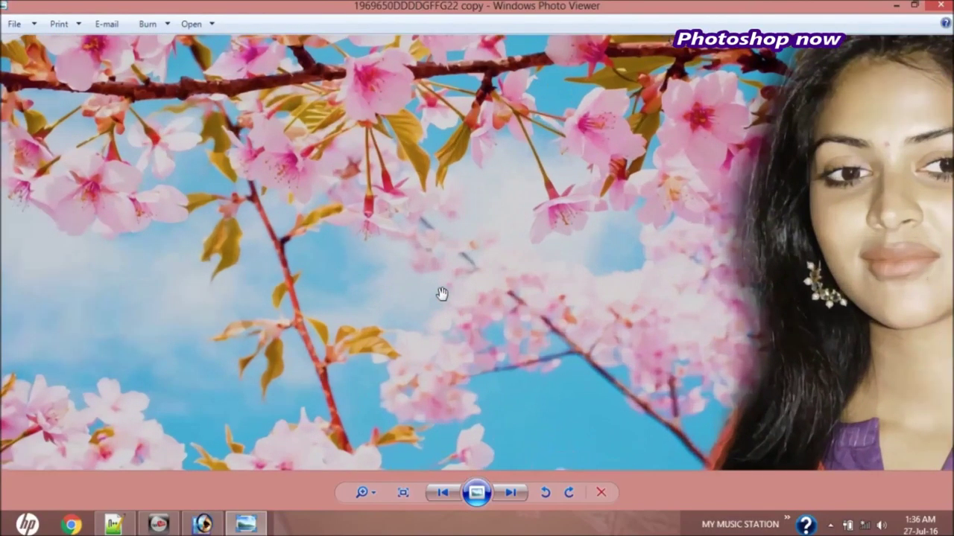
drag(626, 213, 277, 245)
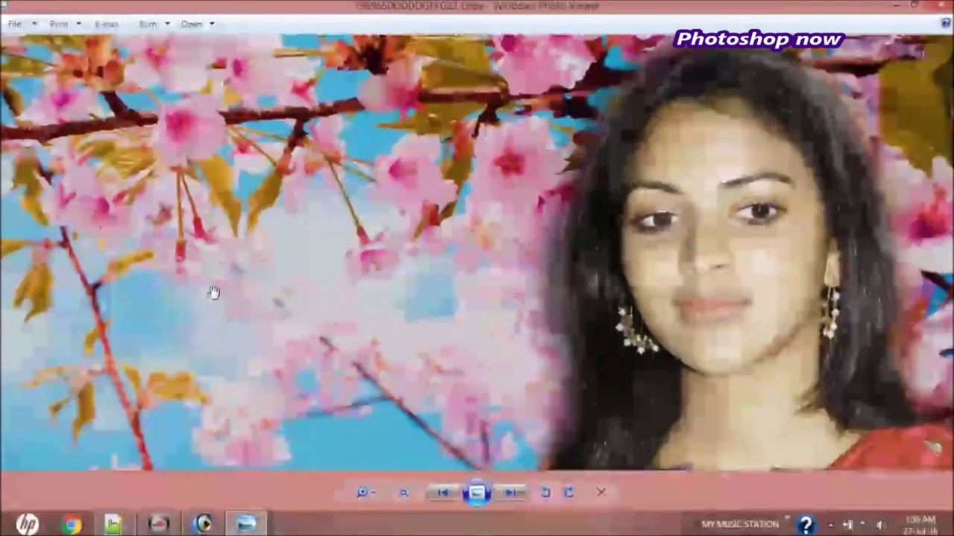
scroll(213, 292, up, 1)
scroll(278, 246, up, 1)
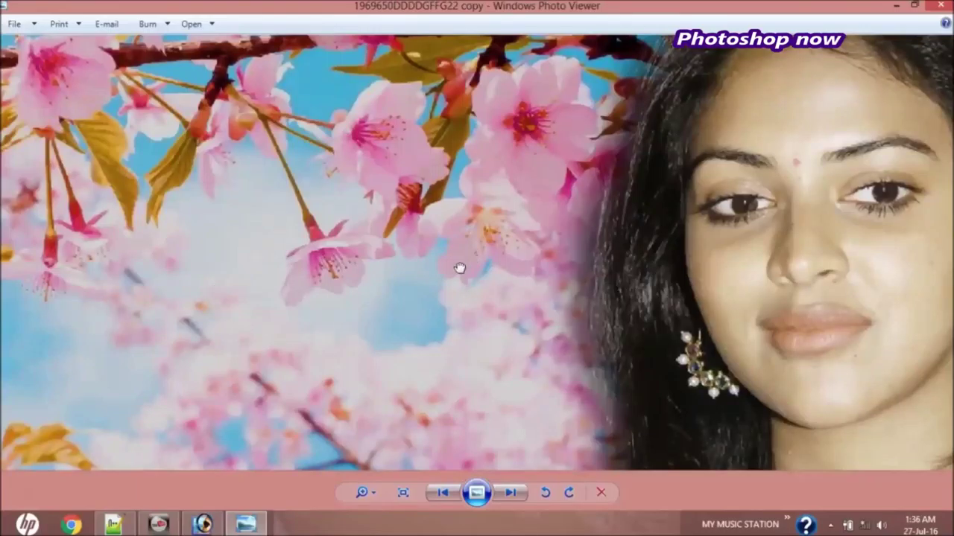
scroll(476, 260, down, 2)
scroll(447, 313, up, 1)
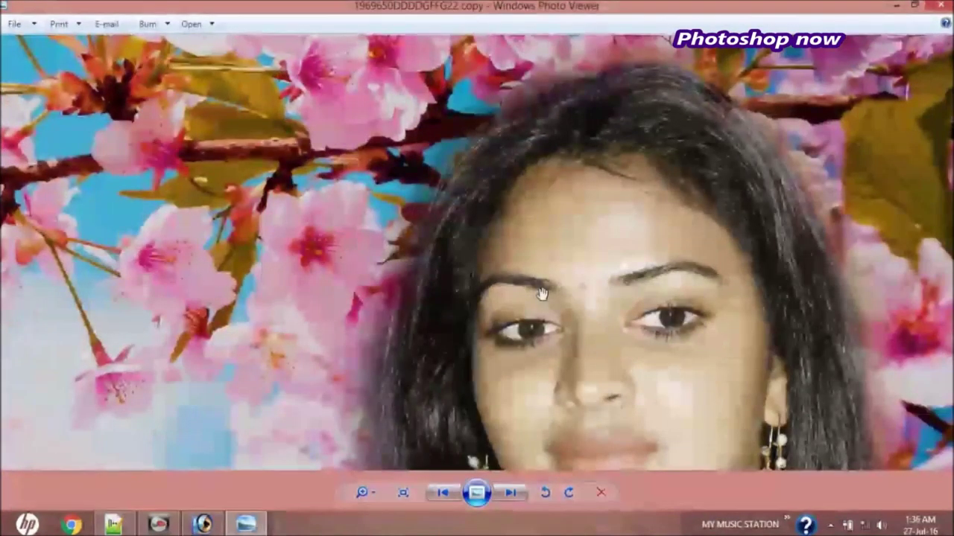
scroll(498, 257, down, 1)
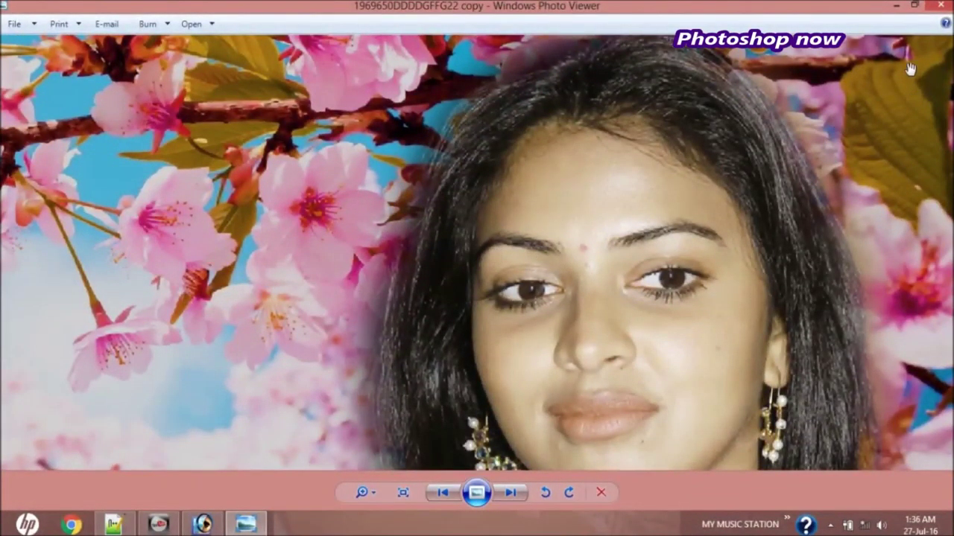